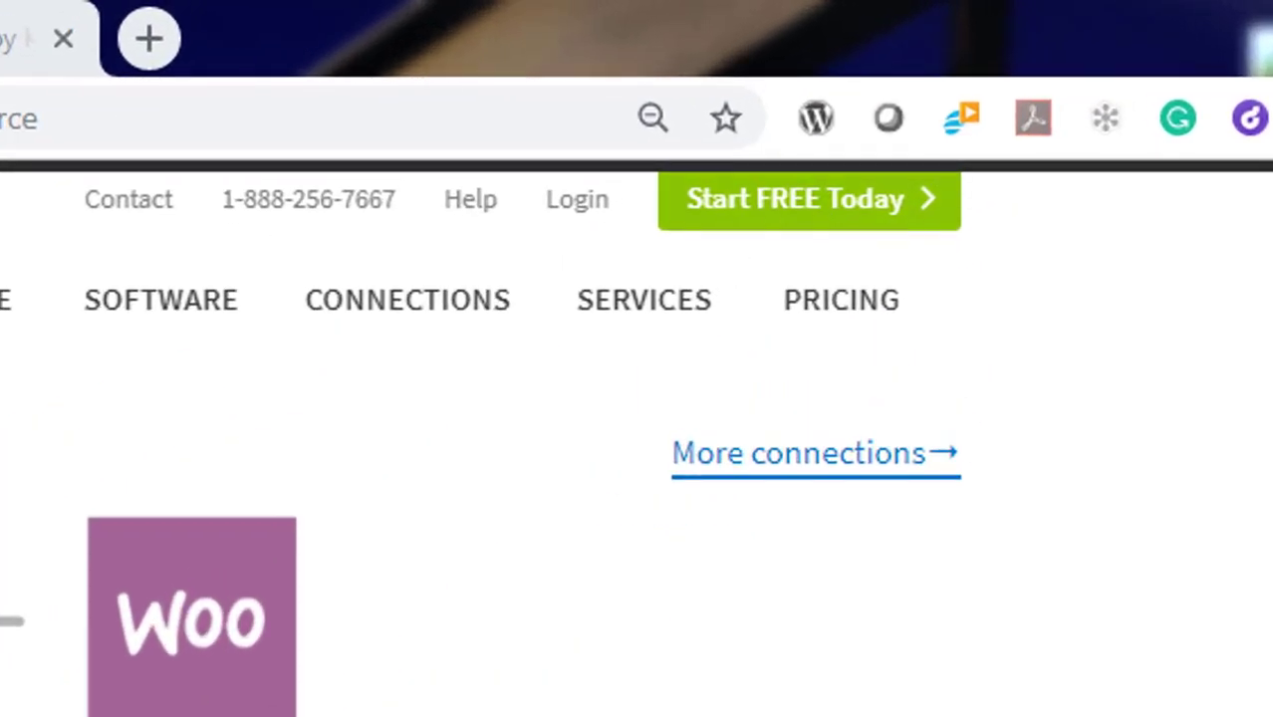
- Start a new eSync action with WooCommerce (Woo Multi-Location) as first connection and Clover (Main Warehouse) as second connection
{"action": "left_click", "coordinate": [339, 18]}
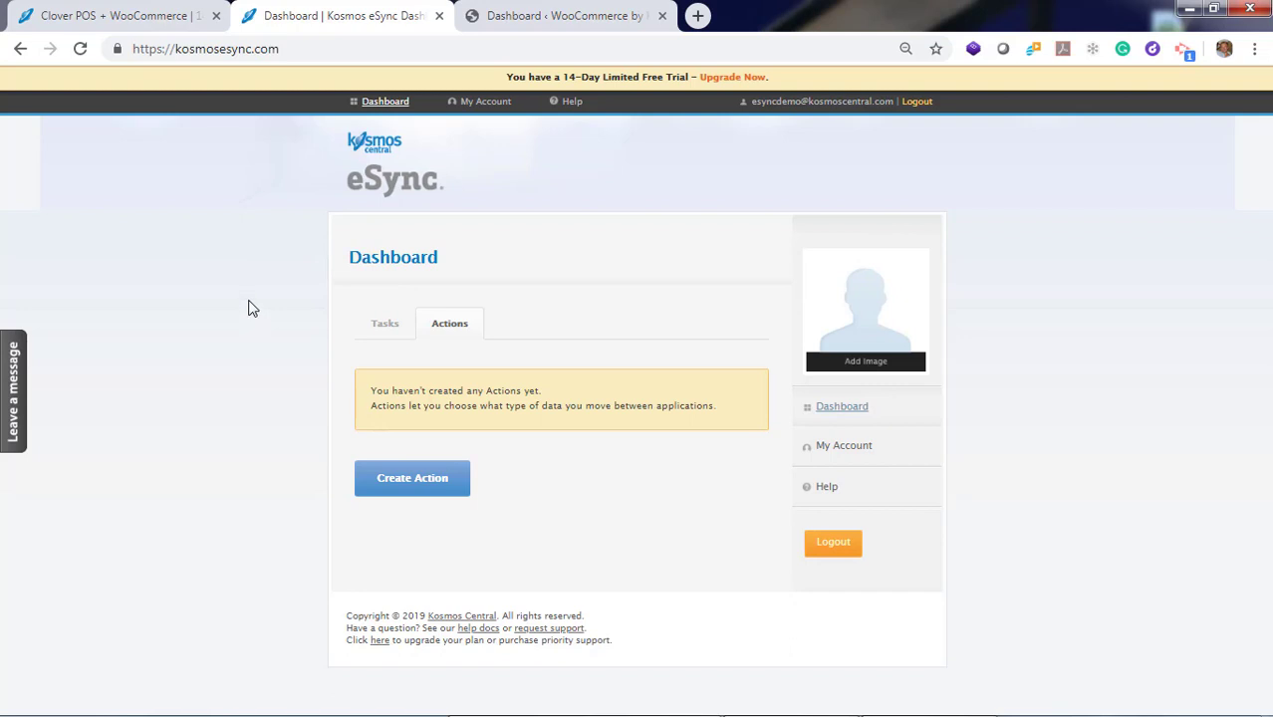
{"action": "left_click", "coordinate": [415, 478]}
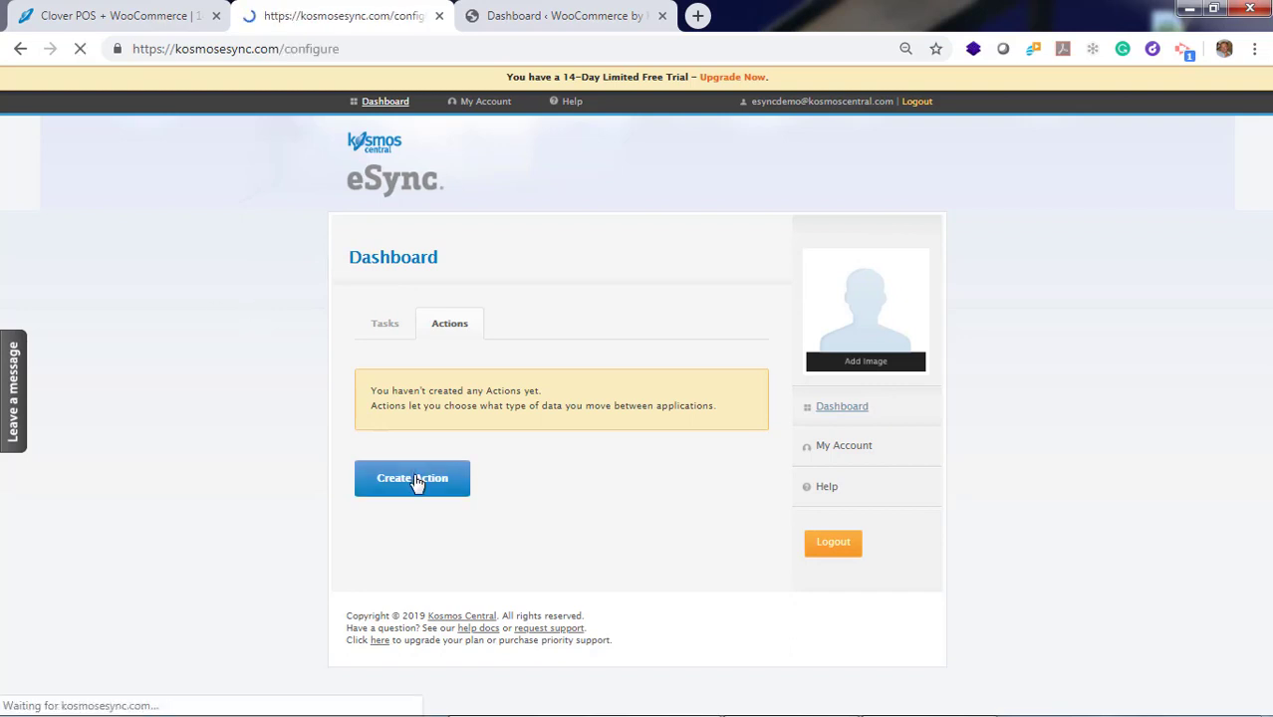
{"action": "scroll", "coordinate": [250, 421], "scroll_direction": "down", "scroll_amount": 2}
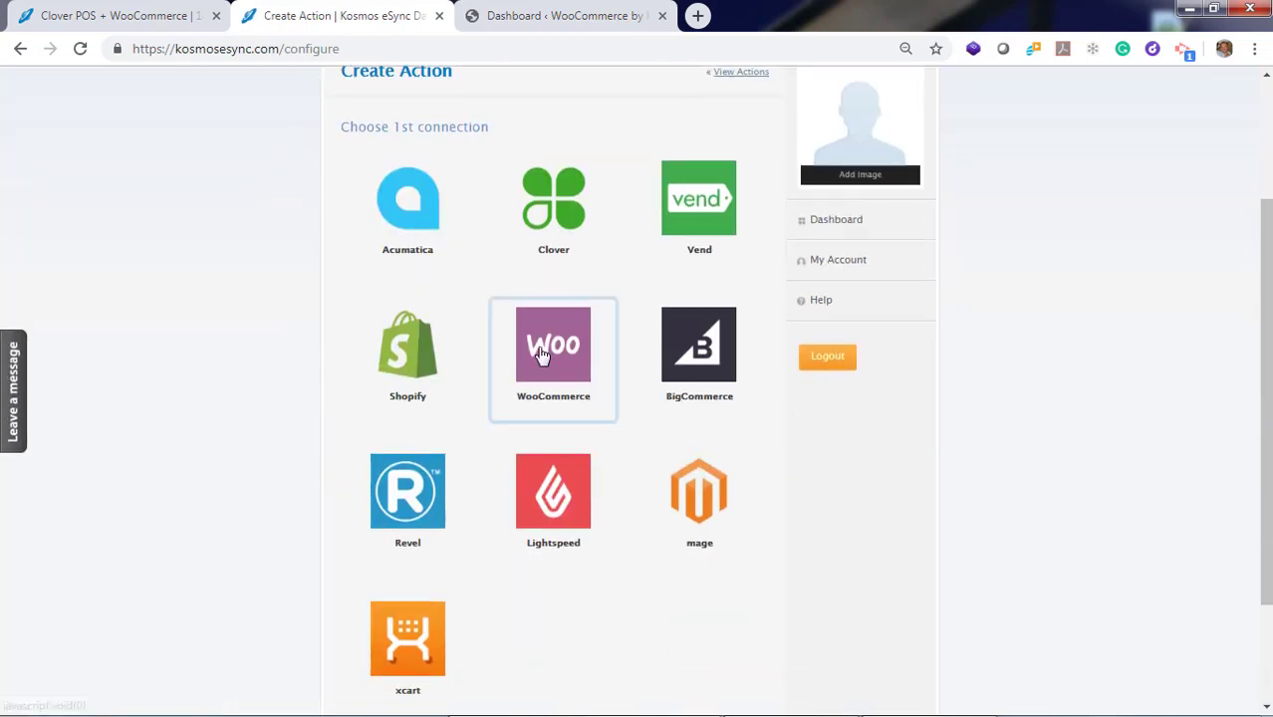
{"action": "left_click", "coordinate": [543, 355]}
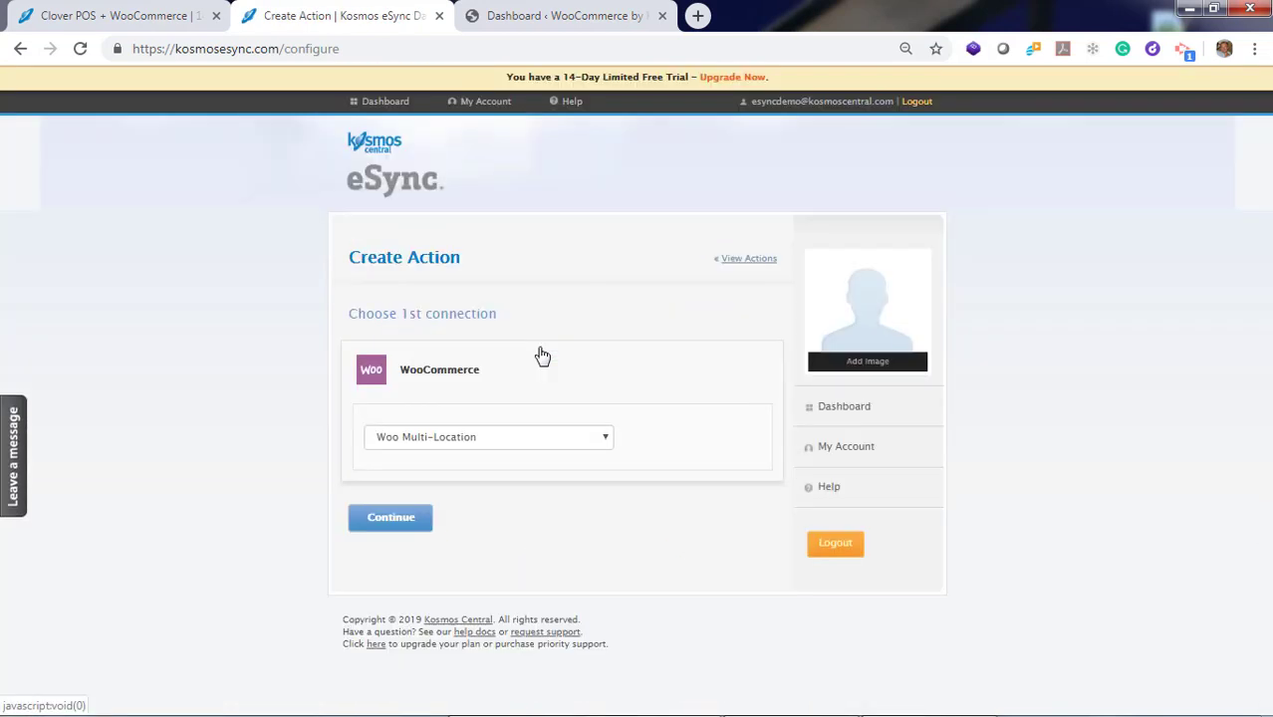
{"action": "left_click", "coordinate": [390, 518]}
{"action": "scroll", "coordinate": [227, 500], "scroll_direction": "down", "scroll_amount": 4}
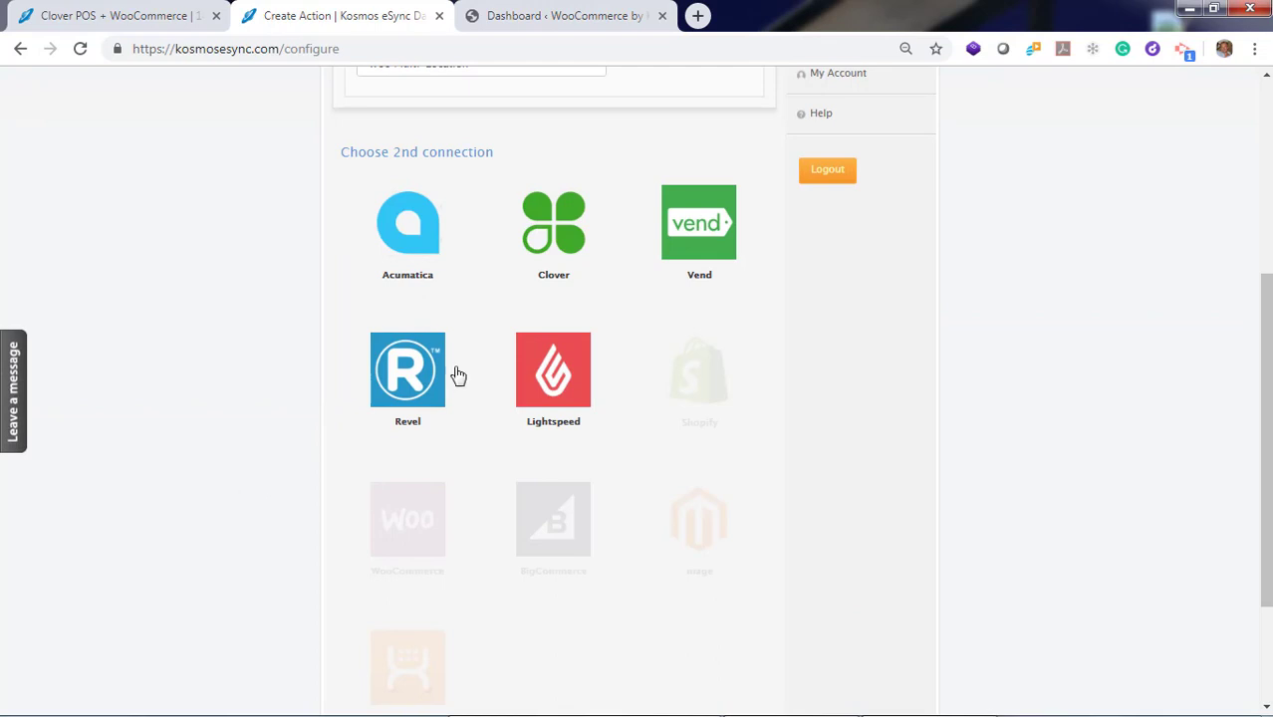
{"action": "left_click", "coordinate": [535, 239]}
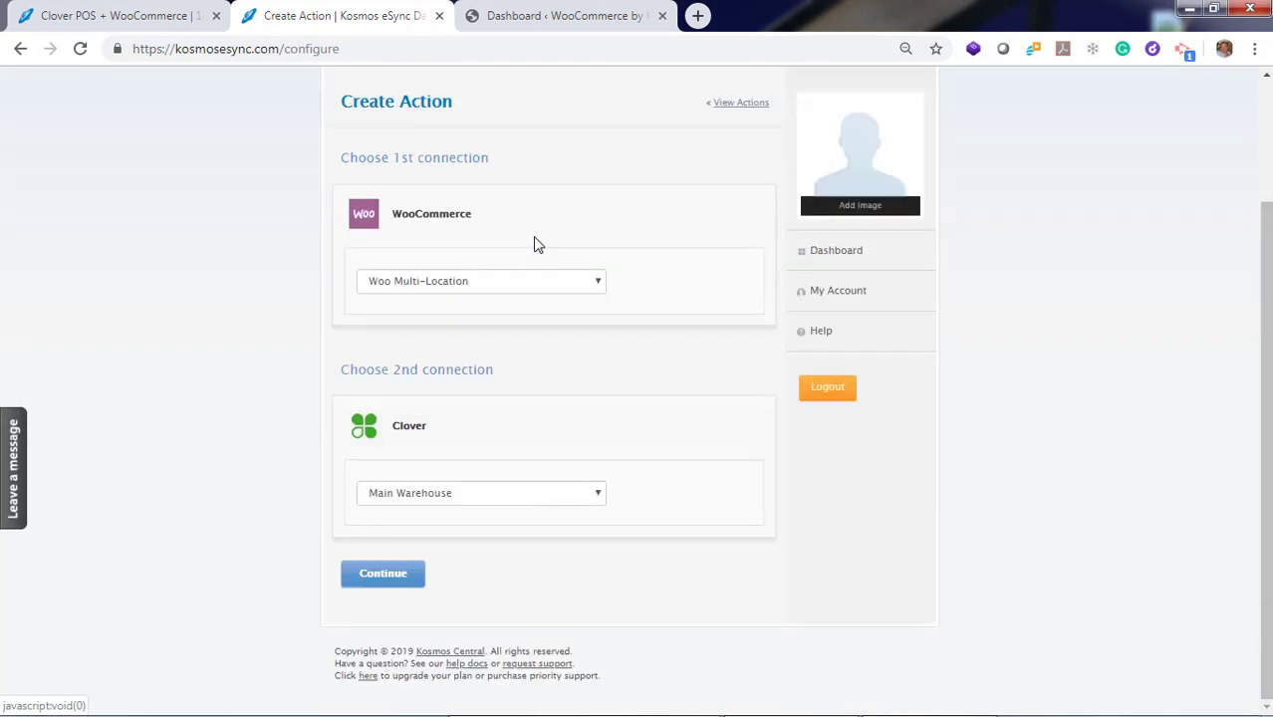
{"action": "left_click", "coordinate": [382, 574]}
- Choose "Woocommerce send customers to Clover" as the action and save it under its default name
{"action": "scroll", "coordinate": [209, 528], "scroll_direction": "down", "scroll_amount": 4}
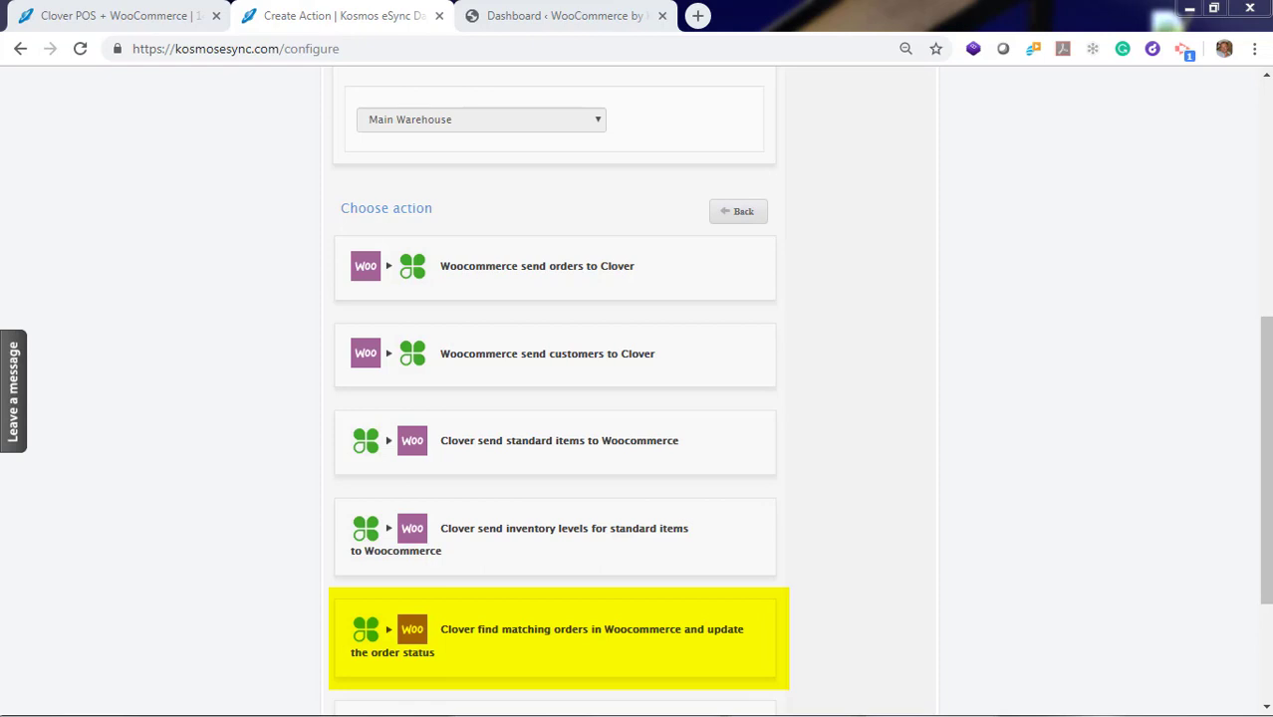
{"action": "left_click", "coordinate": [512, 367]}
{"action": "left_click", "coordinate": [418, 590]}
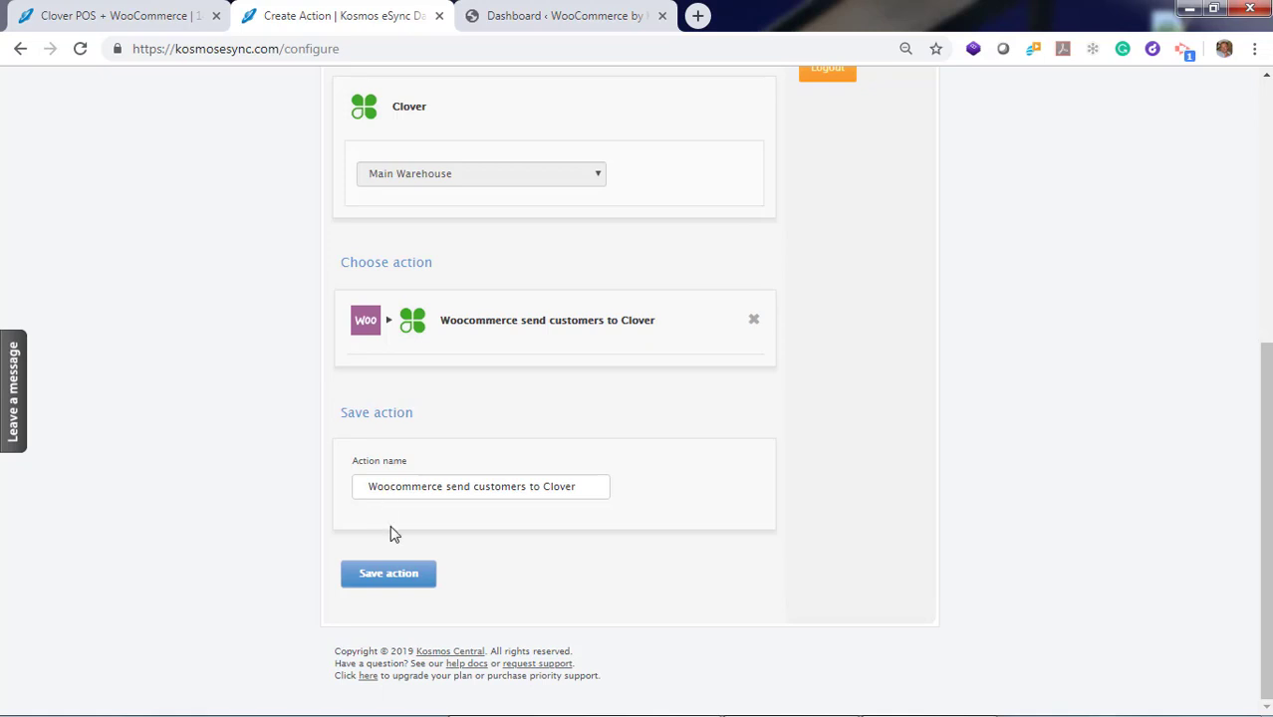
{"action": "left_click", "coordinate": [394, 576]}
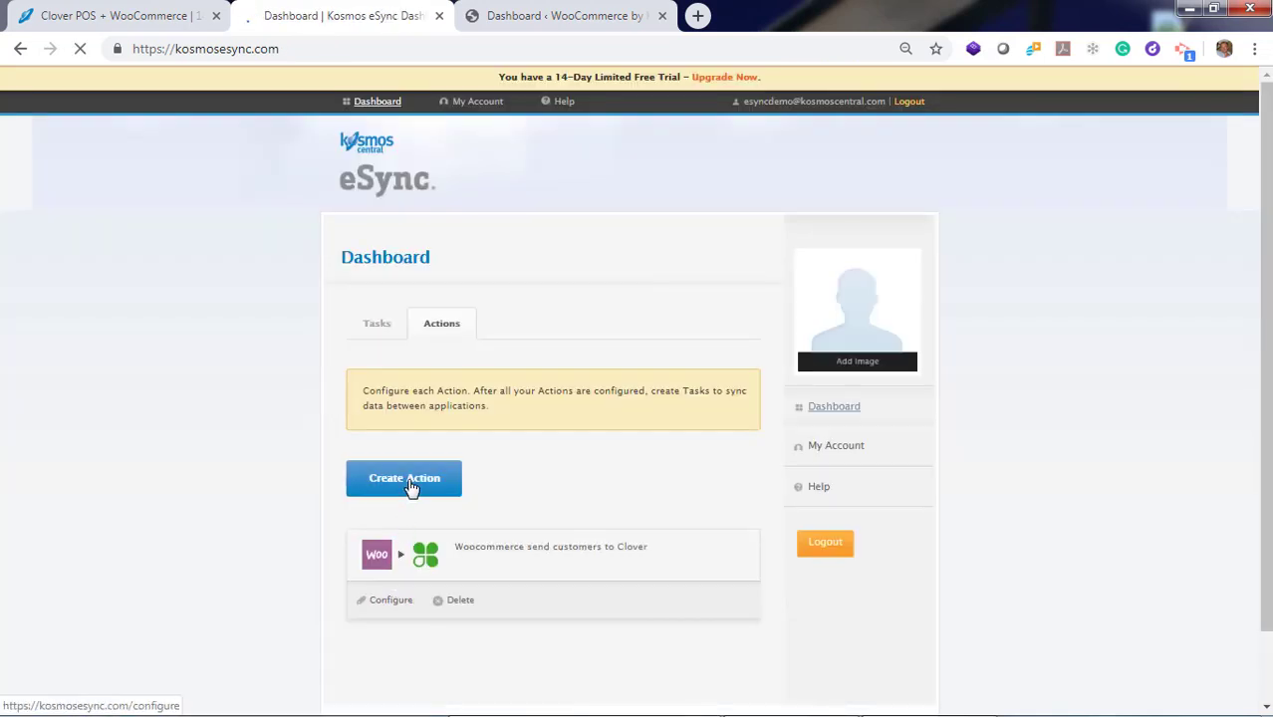
- Create and save a "Woocommerce send orders to Clover" action, with Clover (Main Warehouse) as first and WooCommerce (Woo Multi-Location) as second connection
{"action": "left_click", "coordinate": [412, 485]}
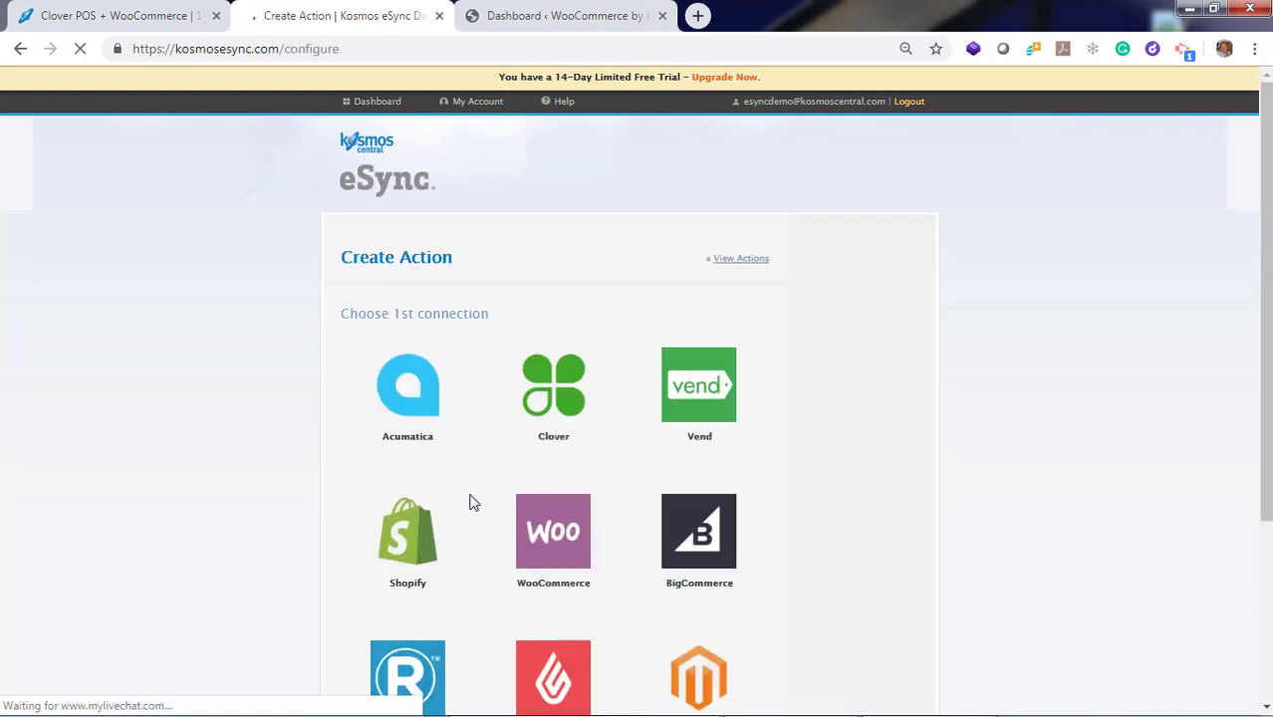
{"action": "left_click", "coordinate": [565, 413]}
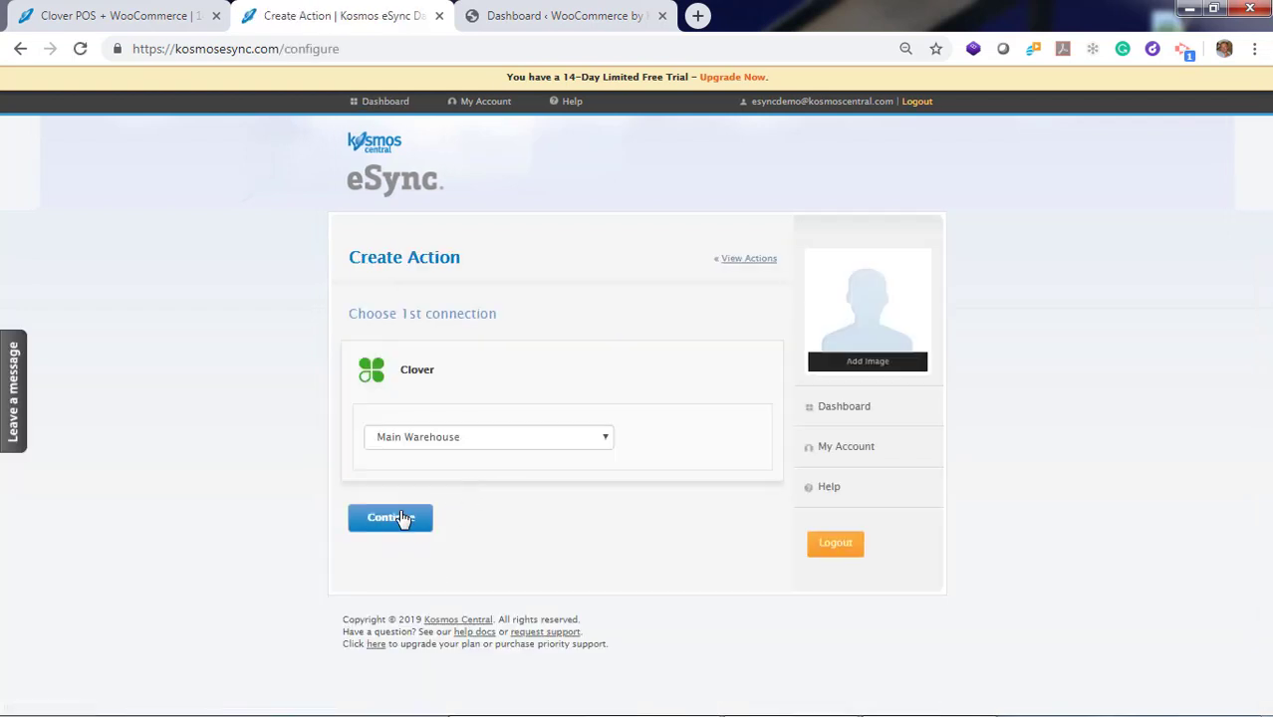
{"action": "left_click", "coordinate": [394, 518]}
{"action": "left_click", "coordinate": [539, 438]}
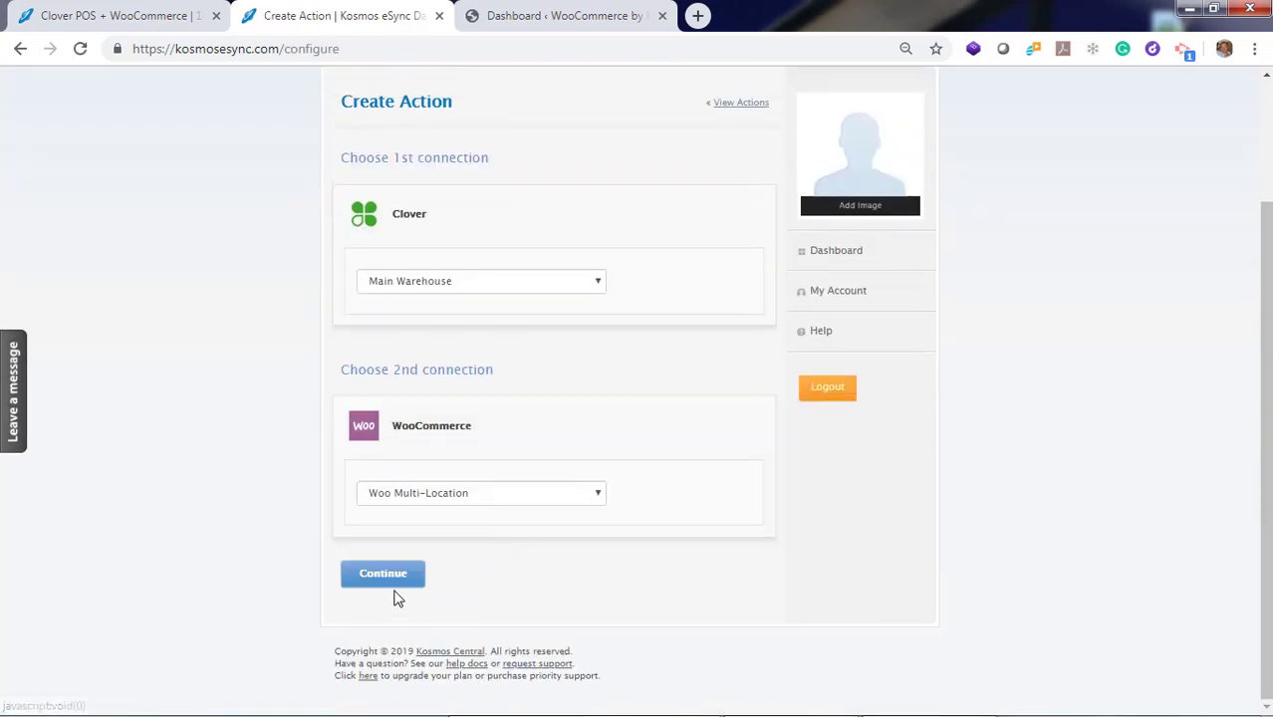
{"action": "left_click", "coordinate": [384, 574]}
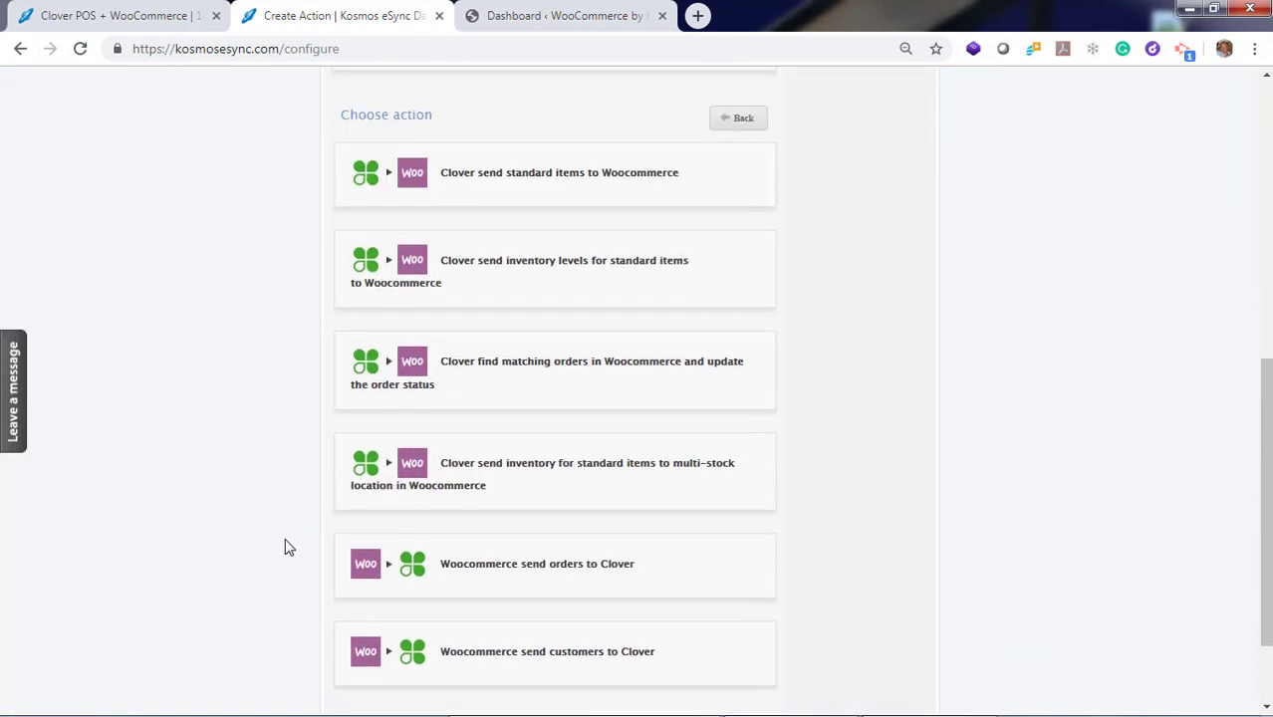
{"action": "left_click", "coordinate": [472, 566]}
{"action": "left_click", "coordinate": [383, 573]}
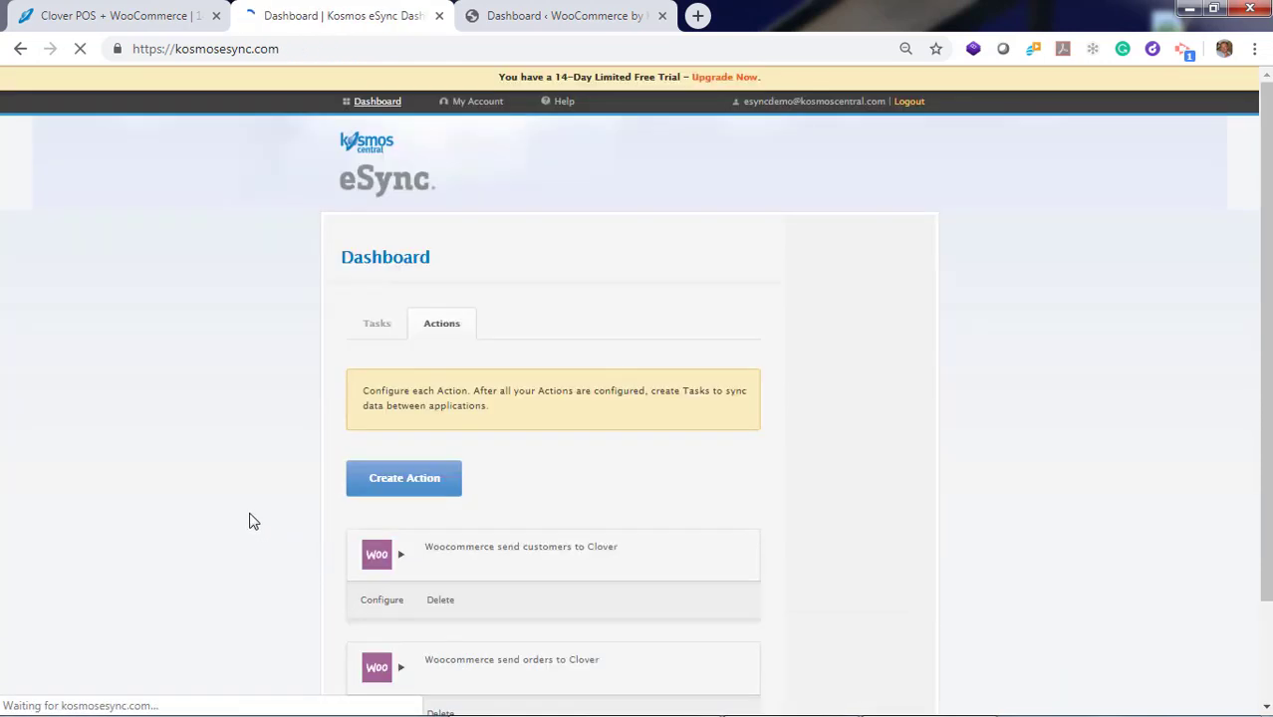
- Start another action with Clover (Main Warehouse) as first connection and WooCommerce (Woo Multi-Location) as second connection
{"action": "left_click", "coordinate": [398, 488]}
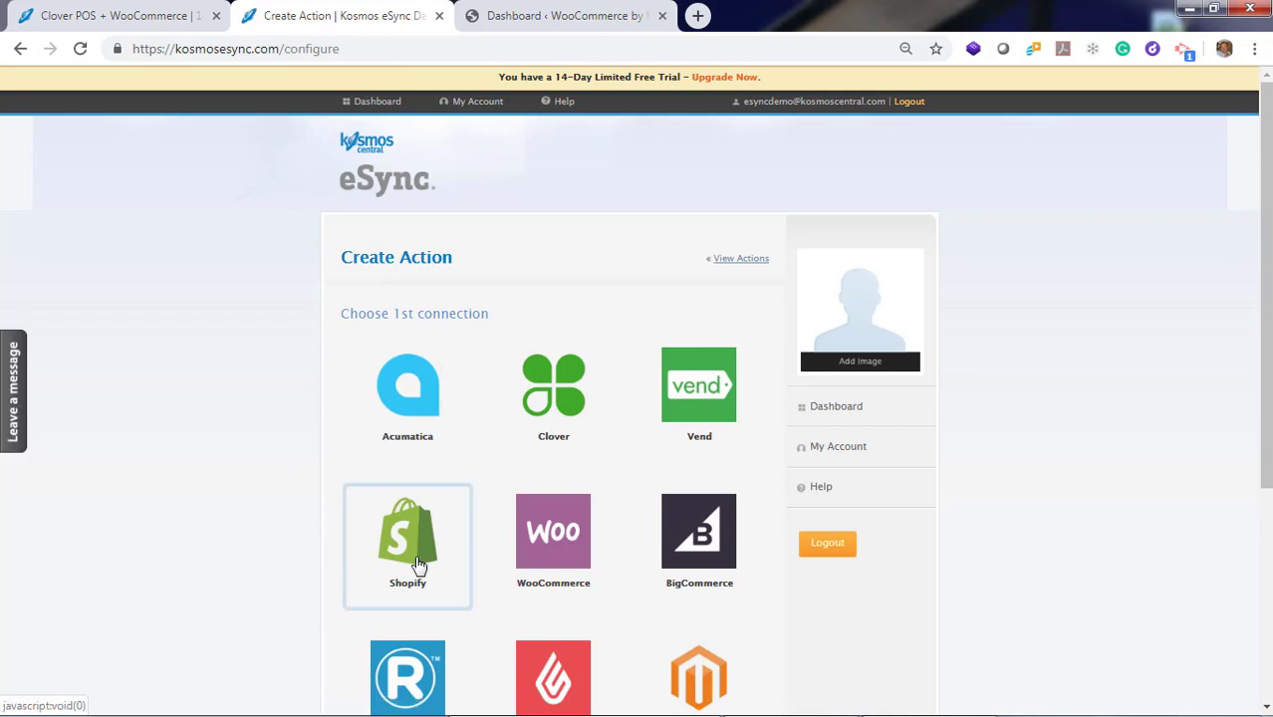
{"action": "left_click", "coordinate": [511, 446]}
{"action": "scroll", "coordinate": [548, 370], "scroll_direction": "down", "scroll_amount": 3}
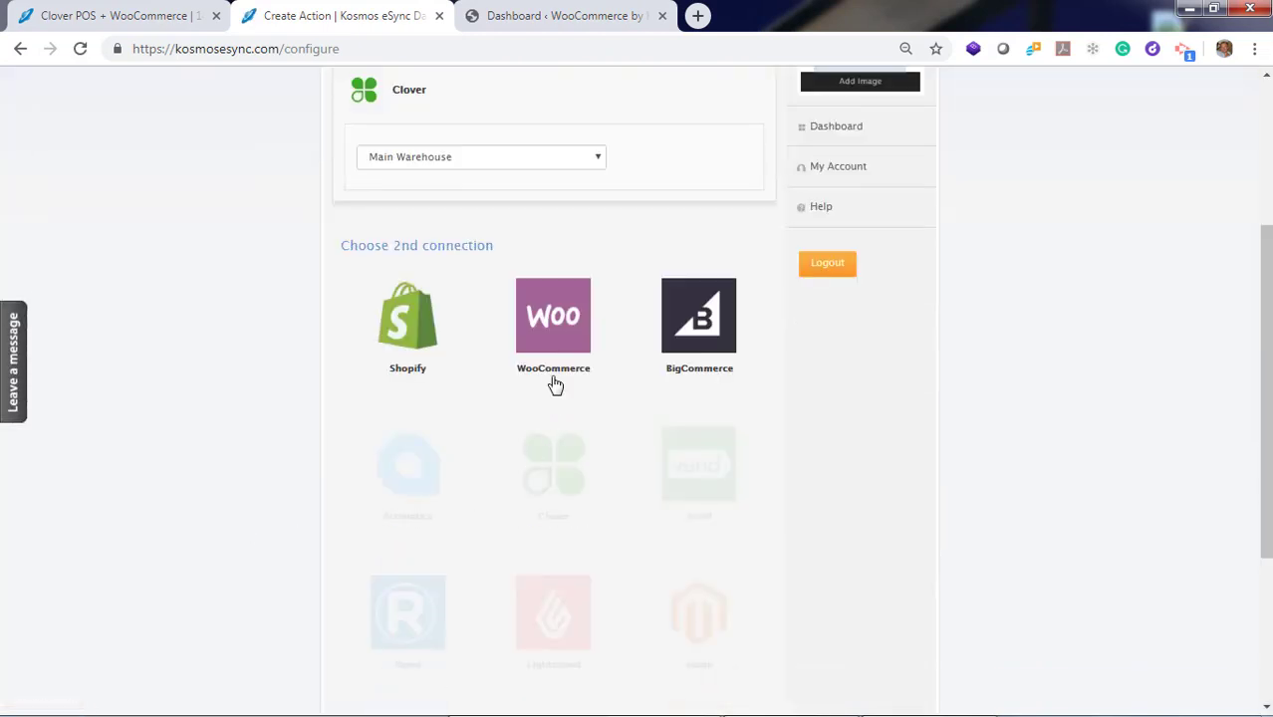
{"action": "left_click", "coordinate": [554, 311]}
{"action": "left_click", "coordinate": [383, 576]}
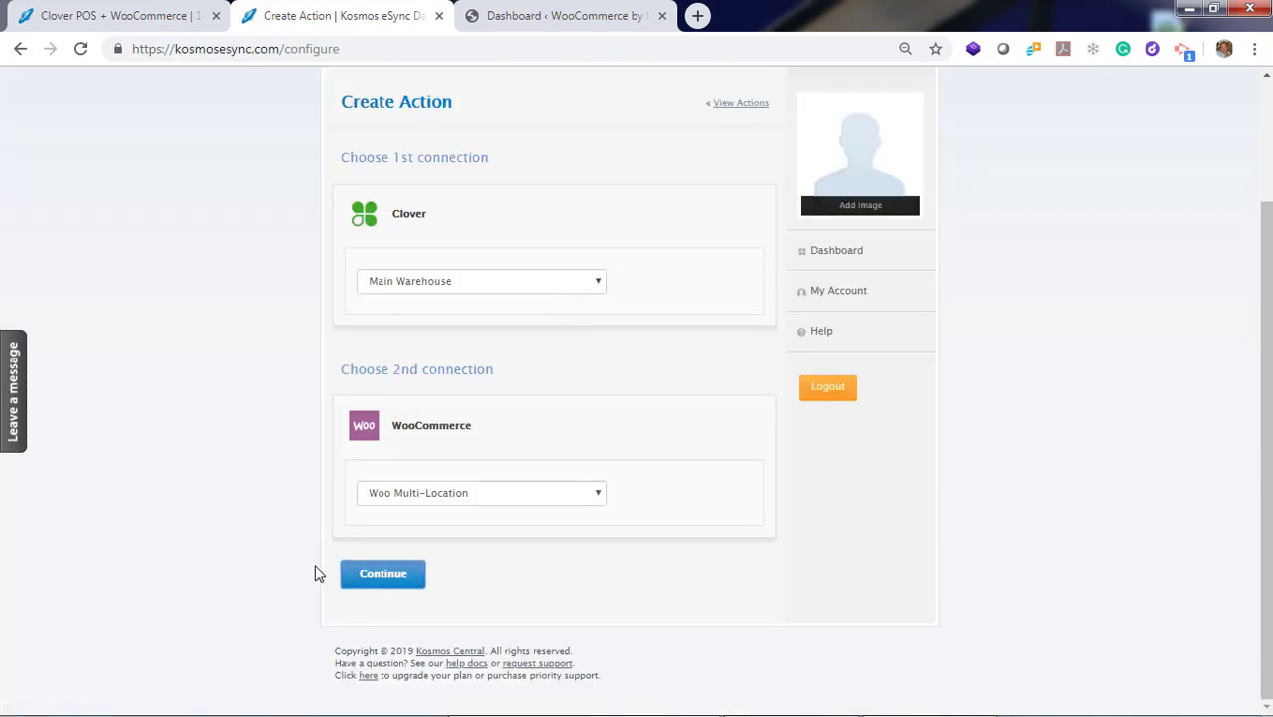
- Choose "Clover find matching orders in Woocommerce and update the order status" as the action and save it
{"action": "scroll", "coordinate": [268, 528], "scroll_direction": "down", "scroll_amount": 5}
{"action": "scroll", "coordinate": [266, 535], "scroll_direction": "down", "scroll_amount": 1}
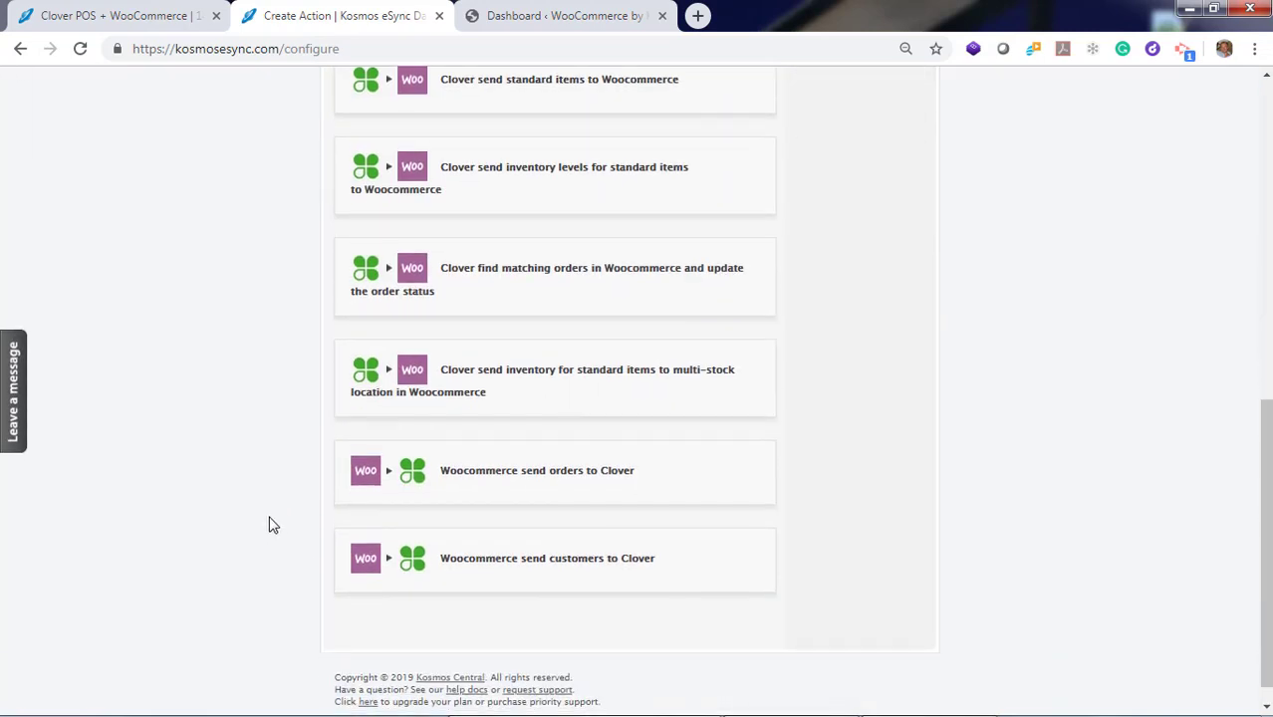
{"action": "left_click", "coordinate": [495, 284]}
{"action": "left_click", "coordinate": [399, 584]}
{"action": "left_click", "coordinate": [399, 586]}
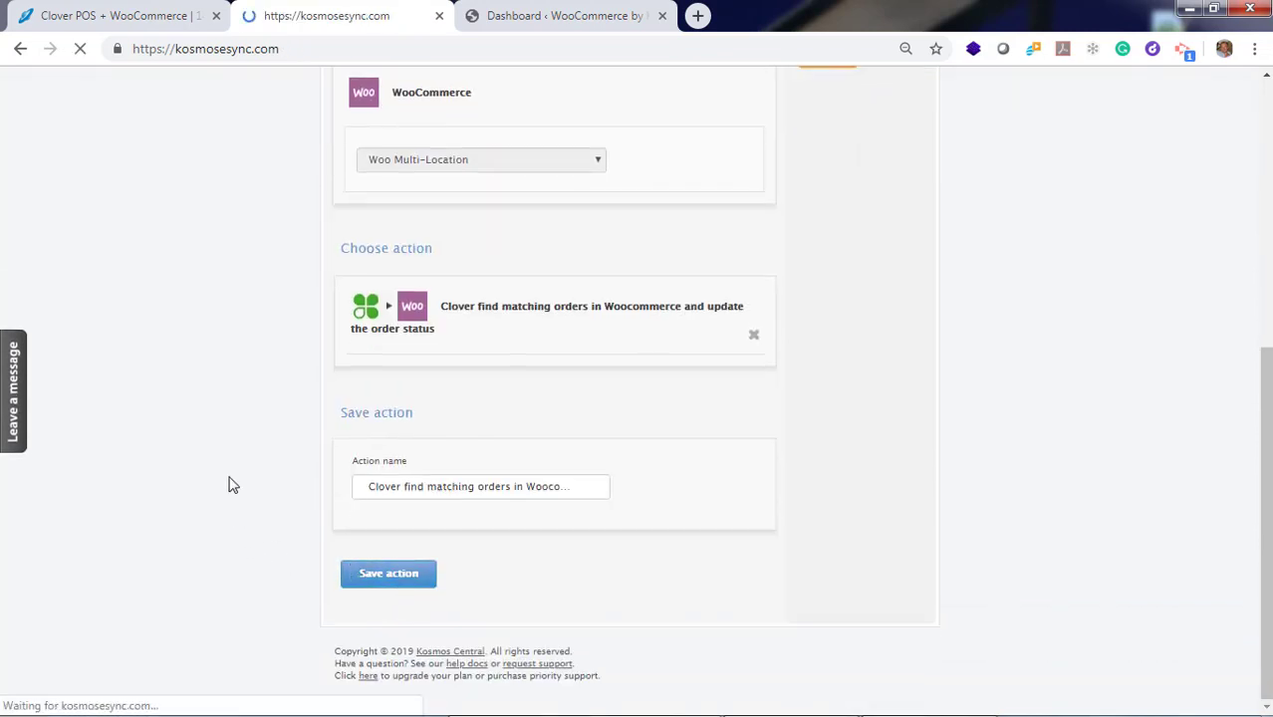
- Configure the "Woocommerce send customers to Clover" action with order status processing, save the WooCommerce settings and return to the dashboard
{"action": "scroll", "coordinate": [210, 470], "scroll_direction": "down", "scroll_amount": 3}
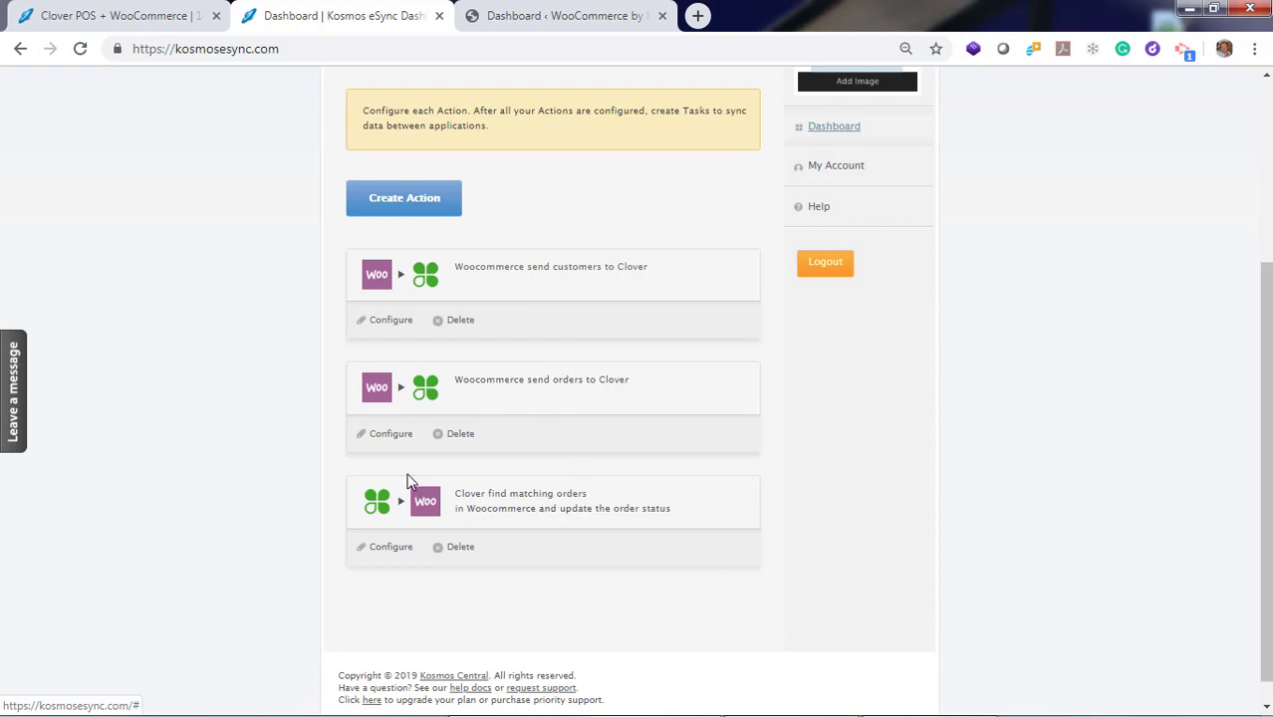
{"action": "left_click", "coordinate": [383, 327]}
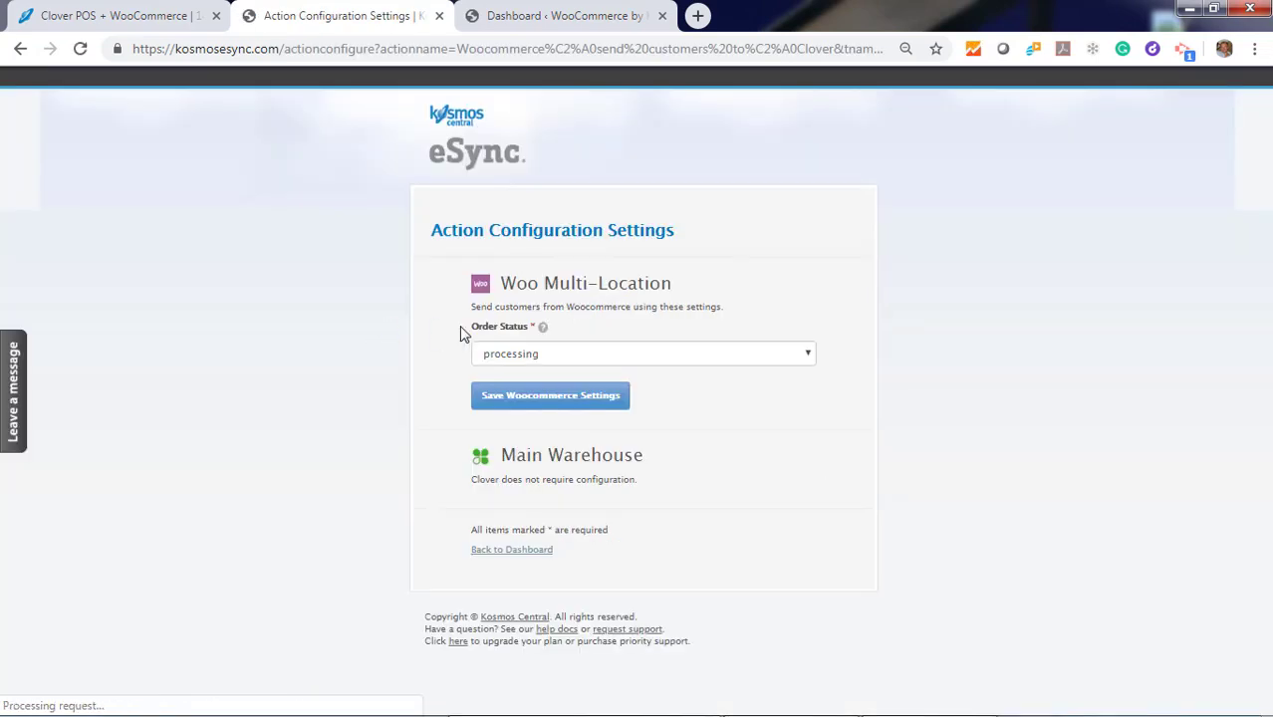
{"action": "mouse_move", "coordinate": [541, 328]}
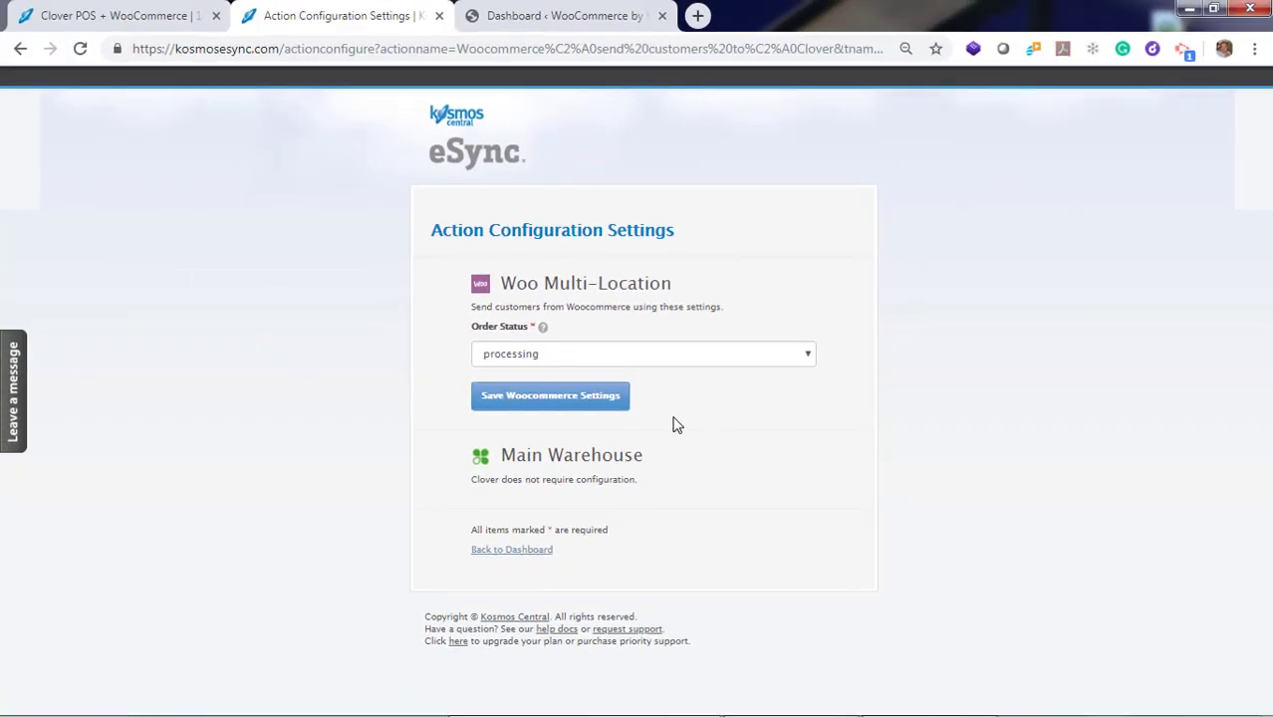
{"action": "left_click", "coordinate": [688, 357]}
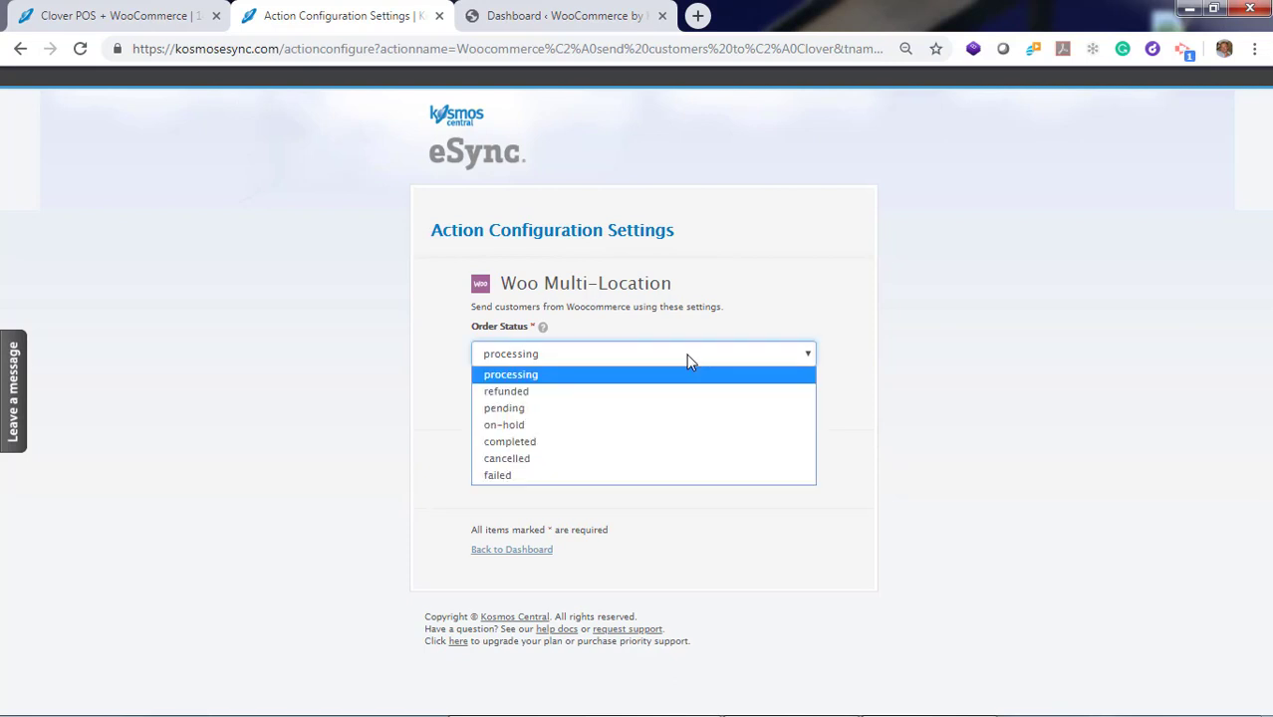
{"action": "left_click", "coordinate": [687, 361]}
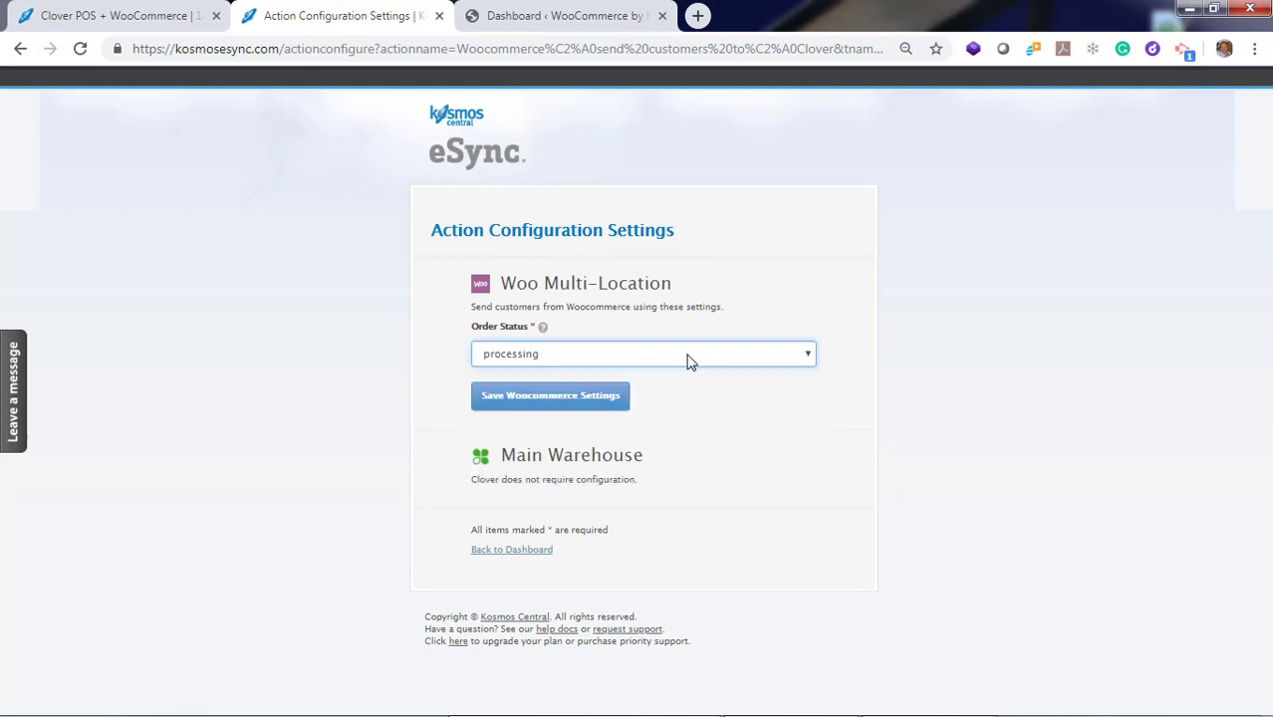
{"action": "left_click", "coordinate": [540, 396]}
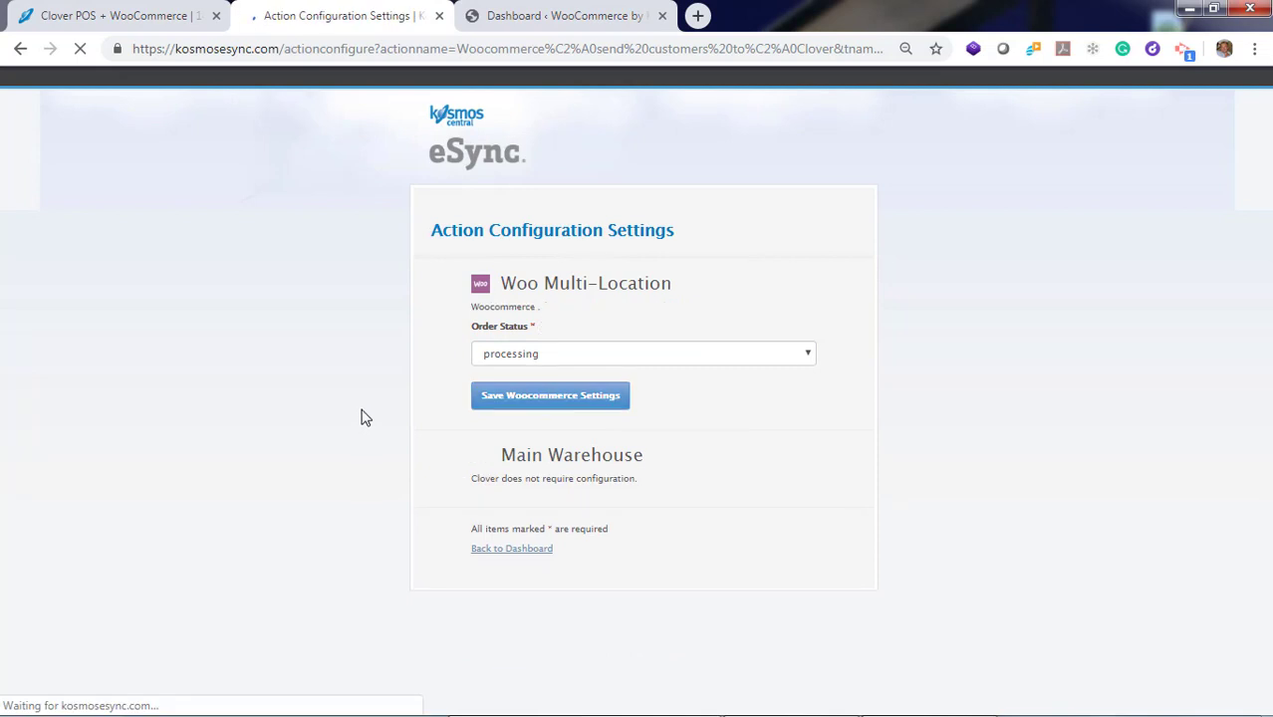
{"action": "left_click", "coordinate": [511, 551]}
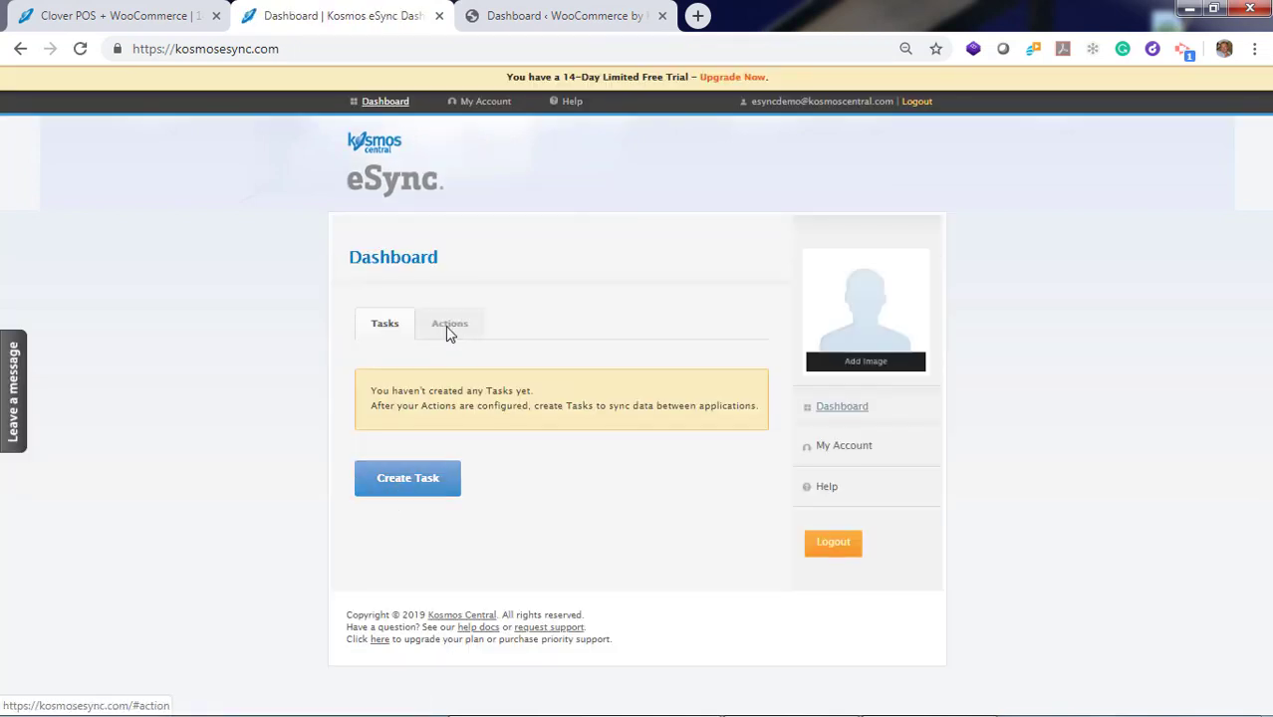
- Configure the "Woocommerce send orders to Clover" action and save its WooCommerce settings with order status processing
{"action": "left_click", "coordinate": [450, 326]}
{"action": "scroll", "coordinate": [296, 394], "scroll_direction": "down", "scroll_amount": 3}
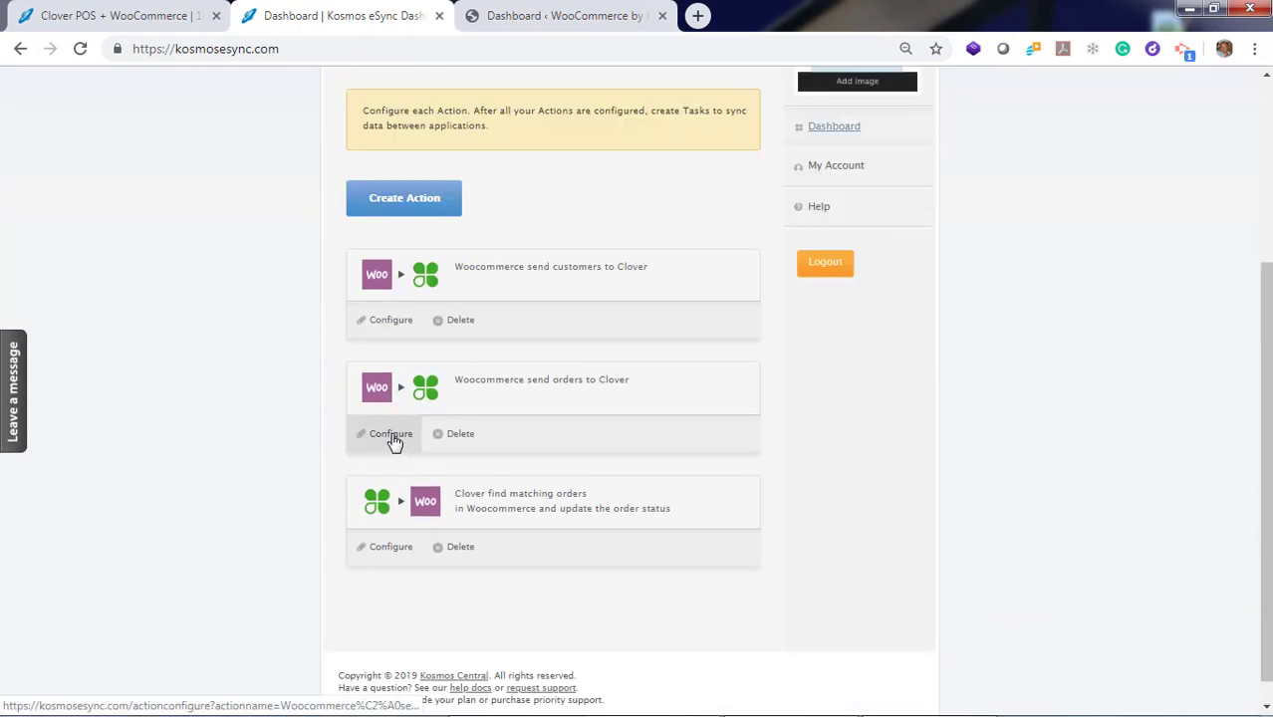
{"action": "left_click", "coordinate": [392, 438]}
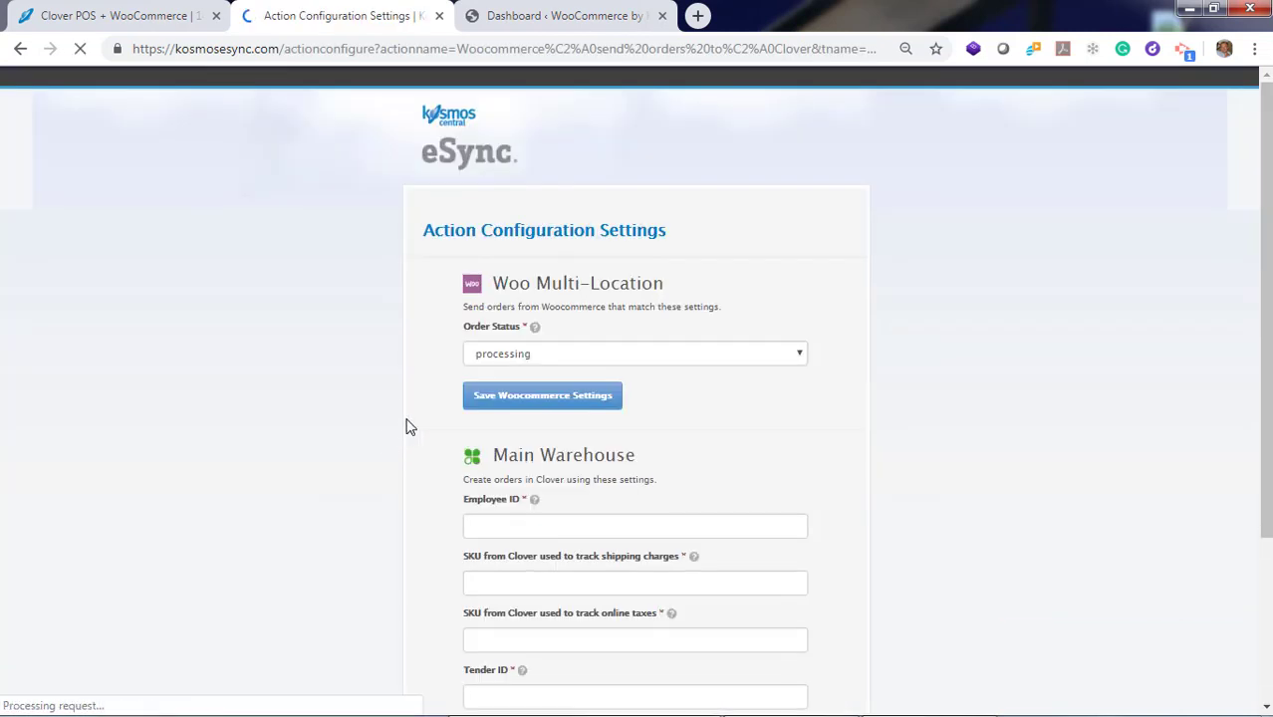
{"action": "left_click", "coordinate": [538, 399]}
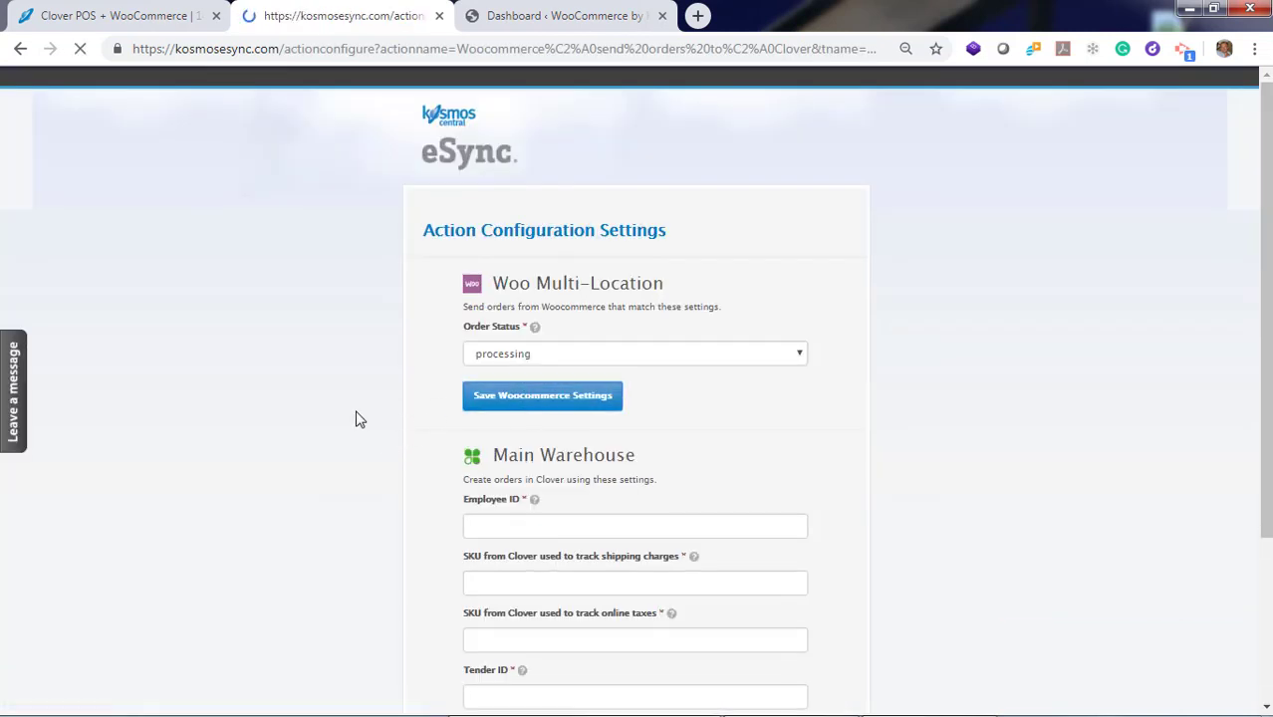
- Fill in the Employee ID for Main Warehouse with the example ID given in that field's help text
{"action": "scroll", "coordinate": [355, 419], "scroll_direction": "down", "scroll_amount": 3}
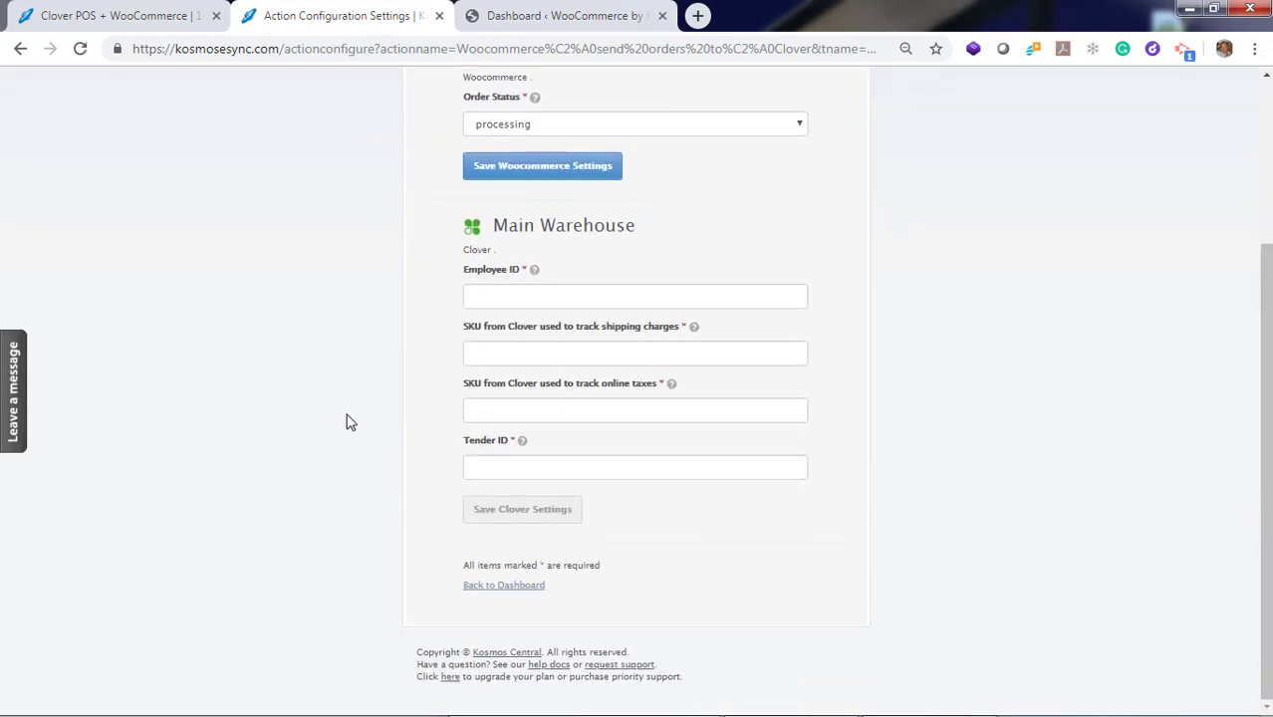
{"action": "mouse_move", "coordinate": [534, 268]}
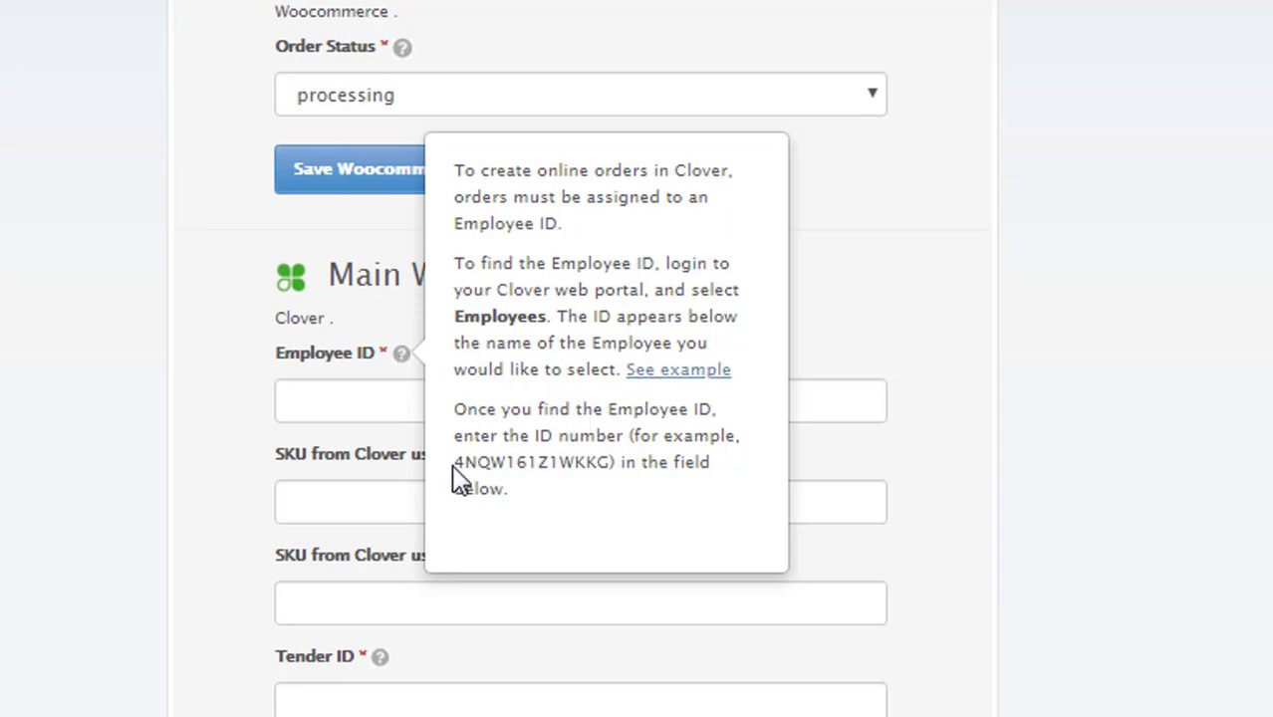
{"action": "left_click_drag", "start_coordinate": [454, 462], "coordinate": [577, 461]}
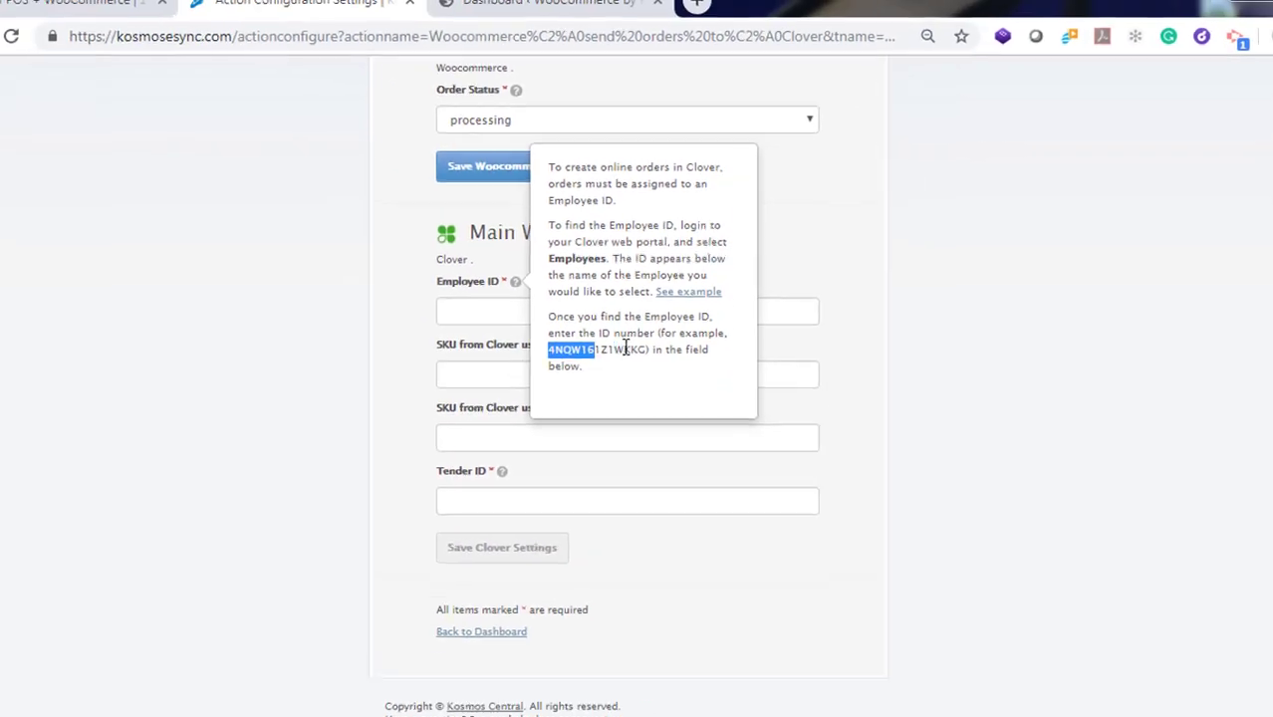
{"action": "left_click_drag", "start_coordinate": [626, 349], "coordinate": [648, 350]}
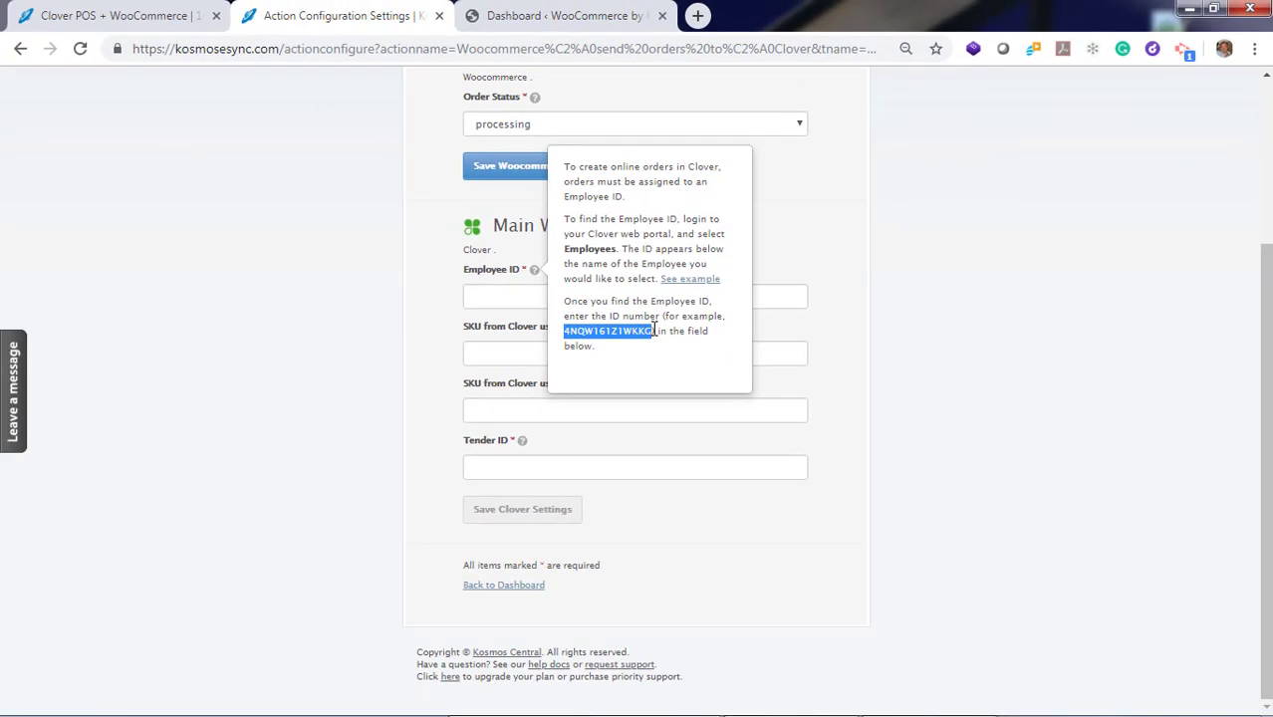
{"action": "left_click", "coordinate": [492, 298]}
{"action": "type", "text": "4NQW161Z1WKKC"}
- For Main Warehouse, set the Clover SKU used to track shipping charges to Shipping and the one for online taxes to Tax
{"action": "mouse_move", "coordinate": [692, 327]}
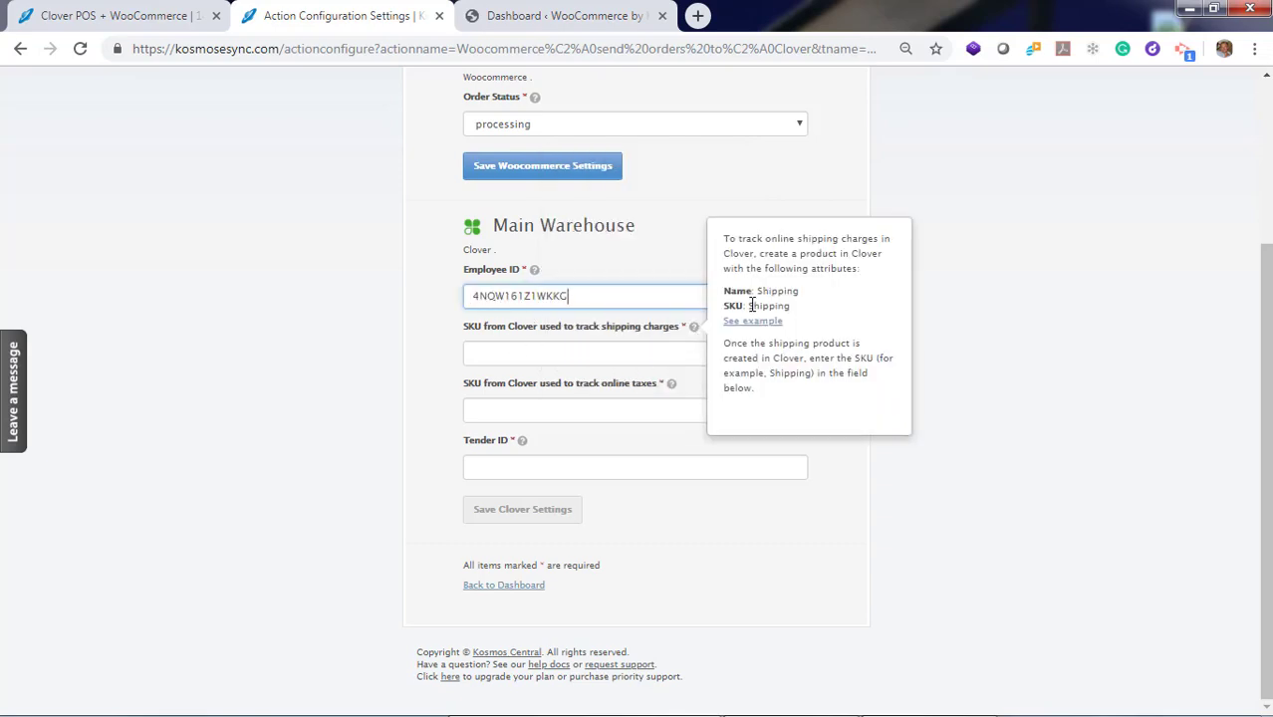
{"action": "left_click_drag", "start_coordinate": [750, 306], "coordinate": [791, 307]}
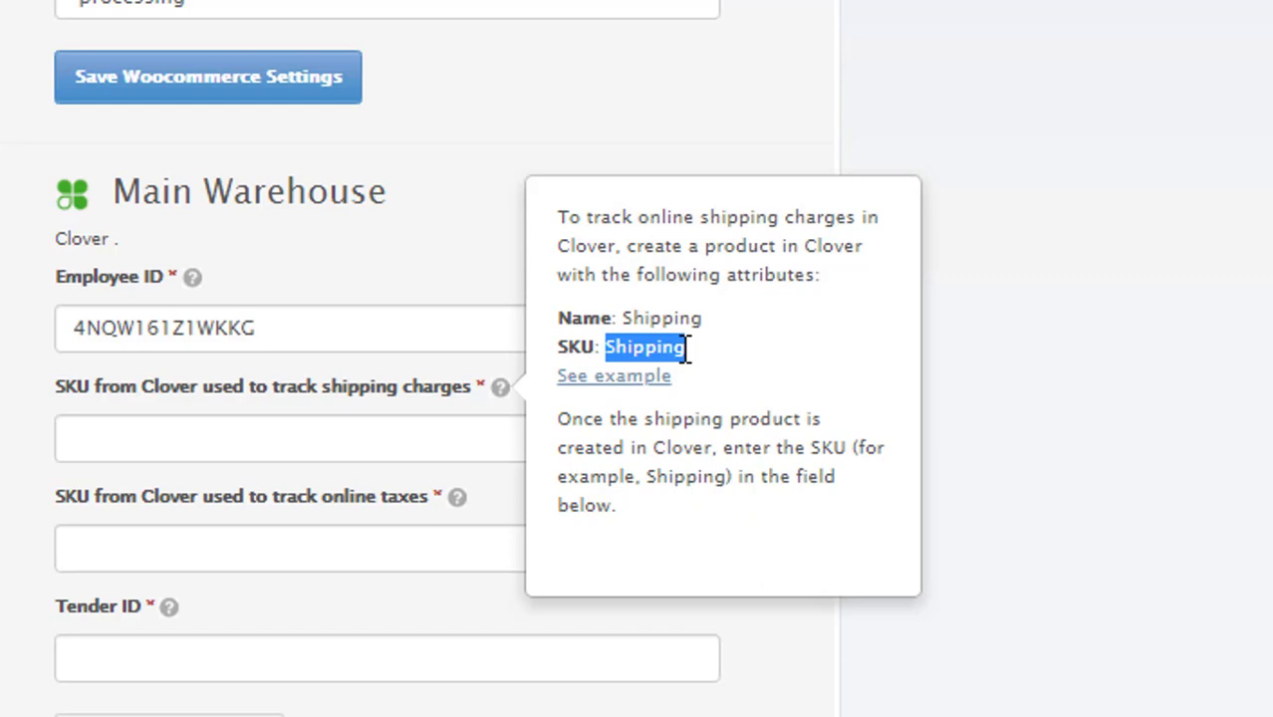
{"action": "key", "text": "ctrl+c"}
{"action": "left_click", "coordinate": [190, 438]}
{"action": "key", "text": "ctrl+v"}
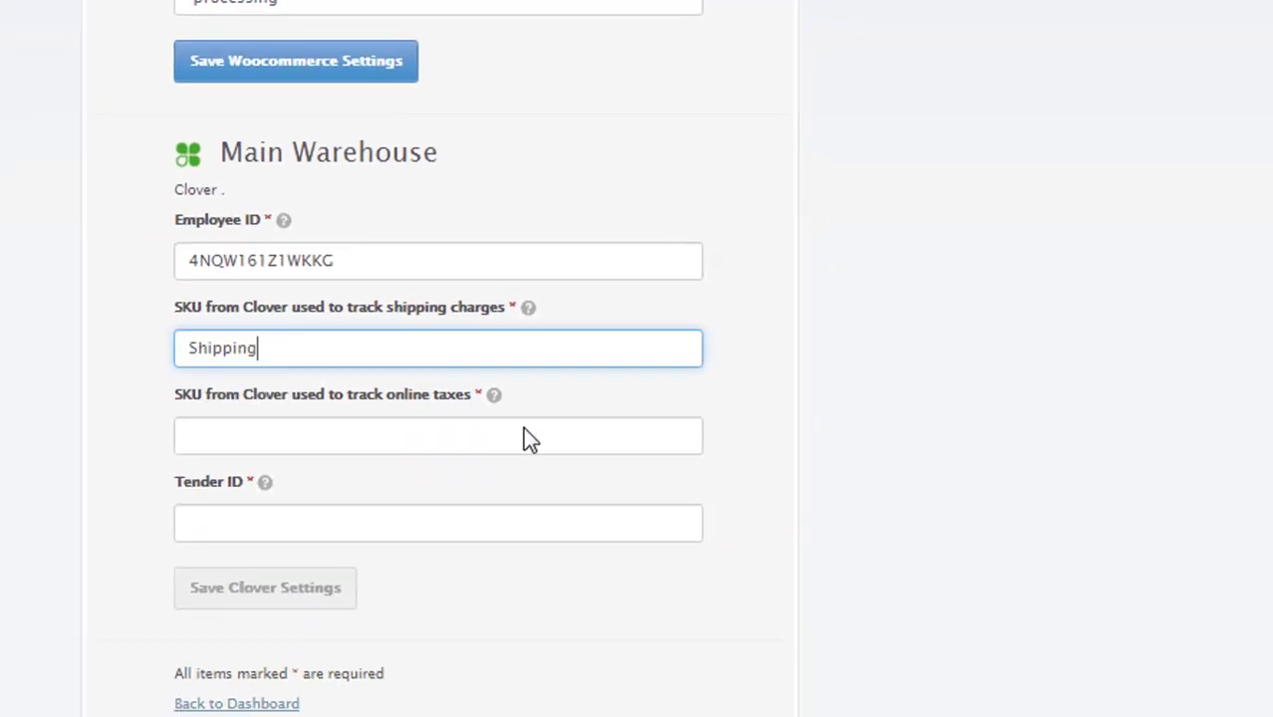
{"action": "mouse_move", "coordinate": [494, 398]}
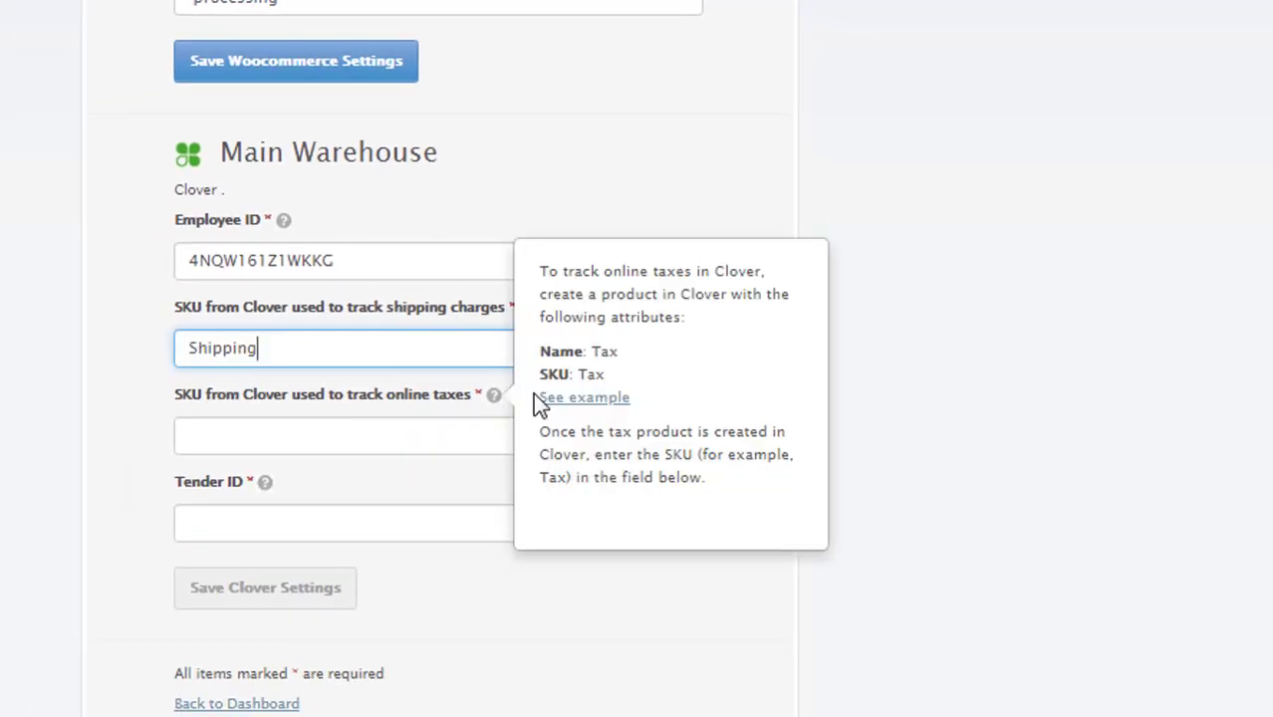
{"action": "left_click", "coordinate": [271, 418]}
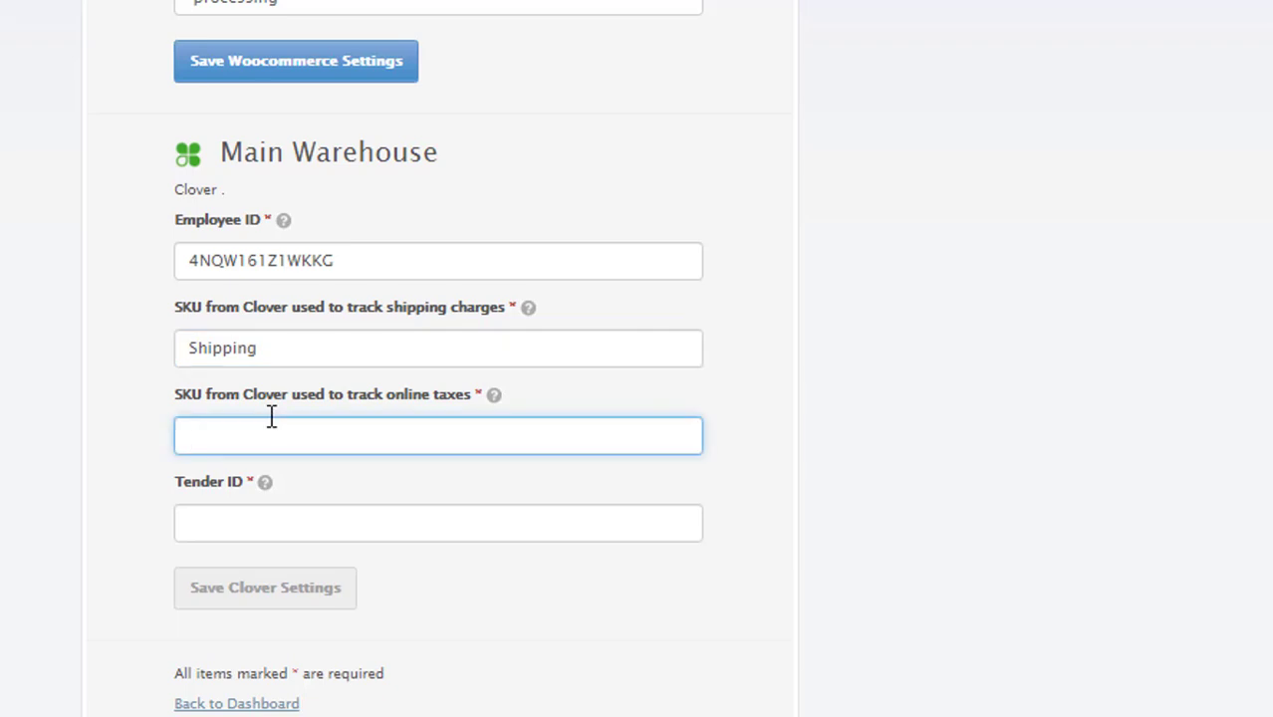
{"action": "type", "text": "Tax"}
{"action": "key", "text": "Tab"}
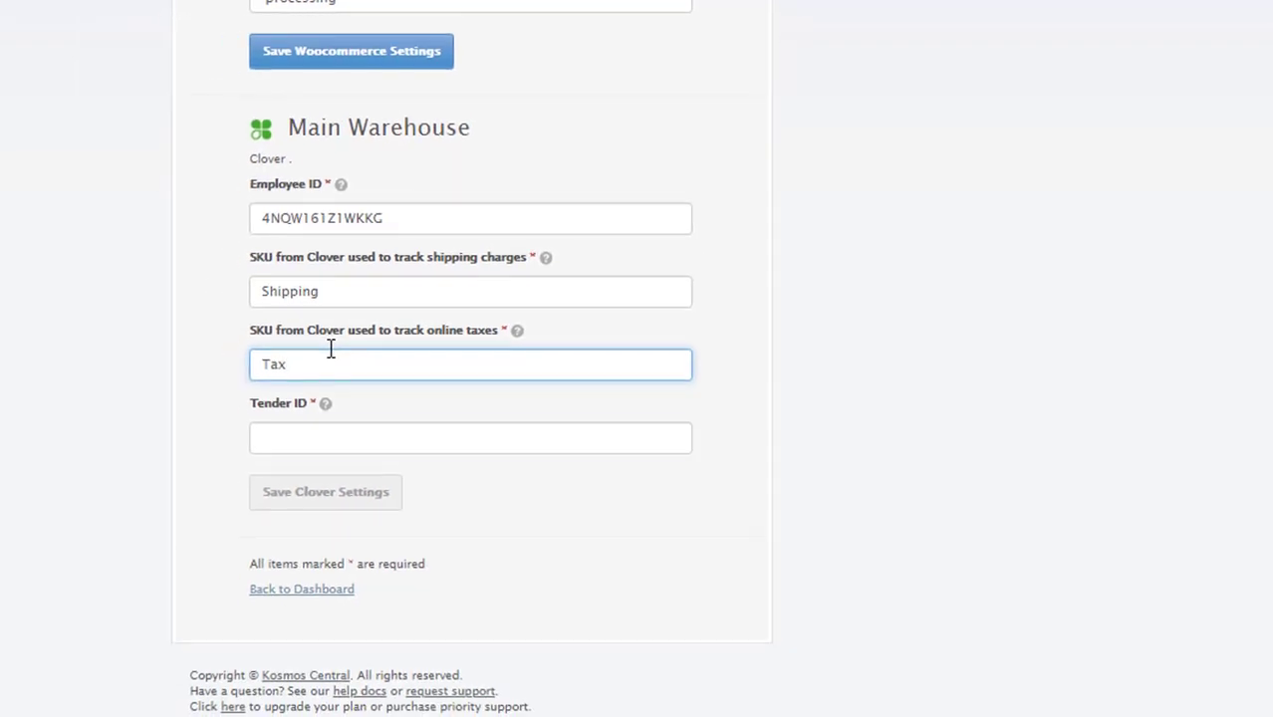
- Fill in the Tender ID with the example ID given in its help text, save the Clover settings and return to the dashboard
{"action": "mouse_move", "coordinate": [327, 408]}
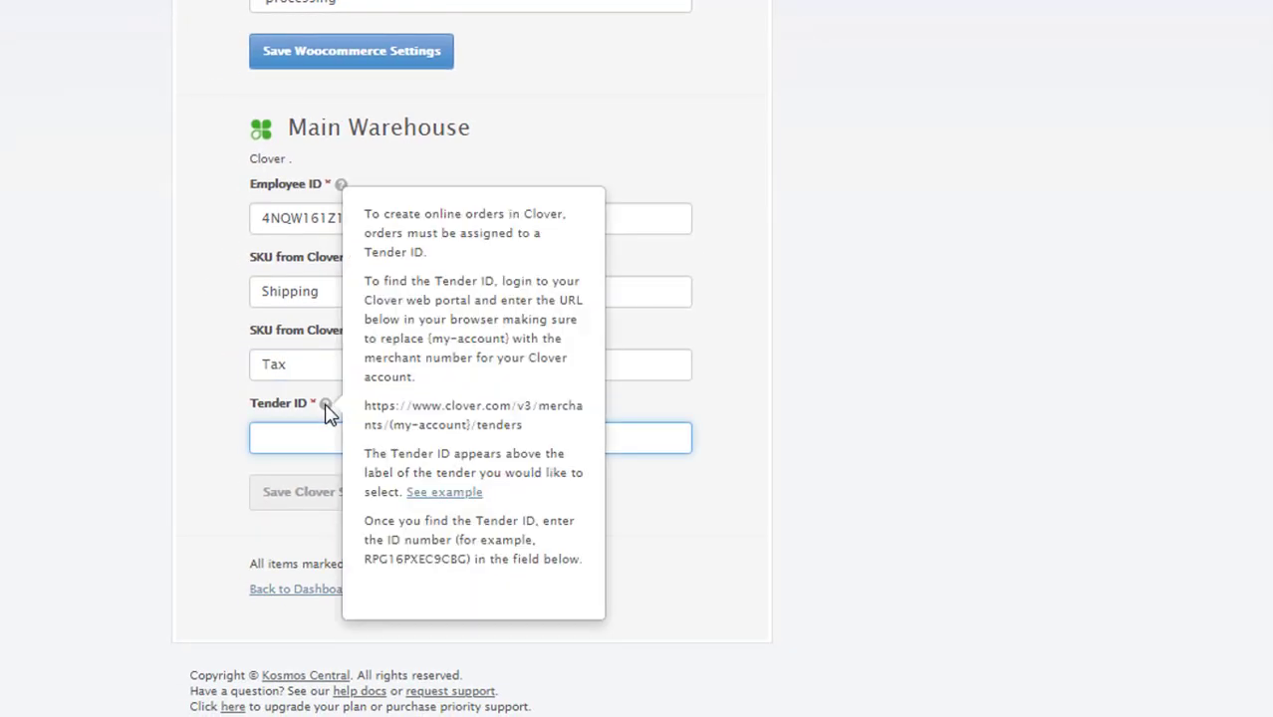
{"action": "left_click_drag", "start_coordinate": [392, 426], "coordinate": [466, 426]}
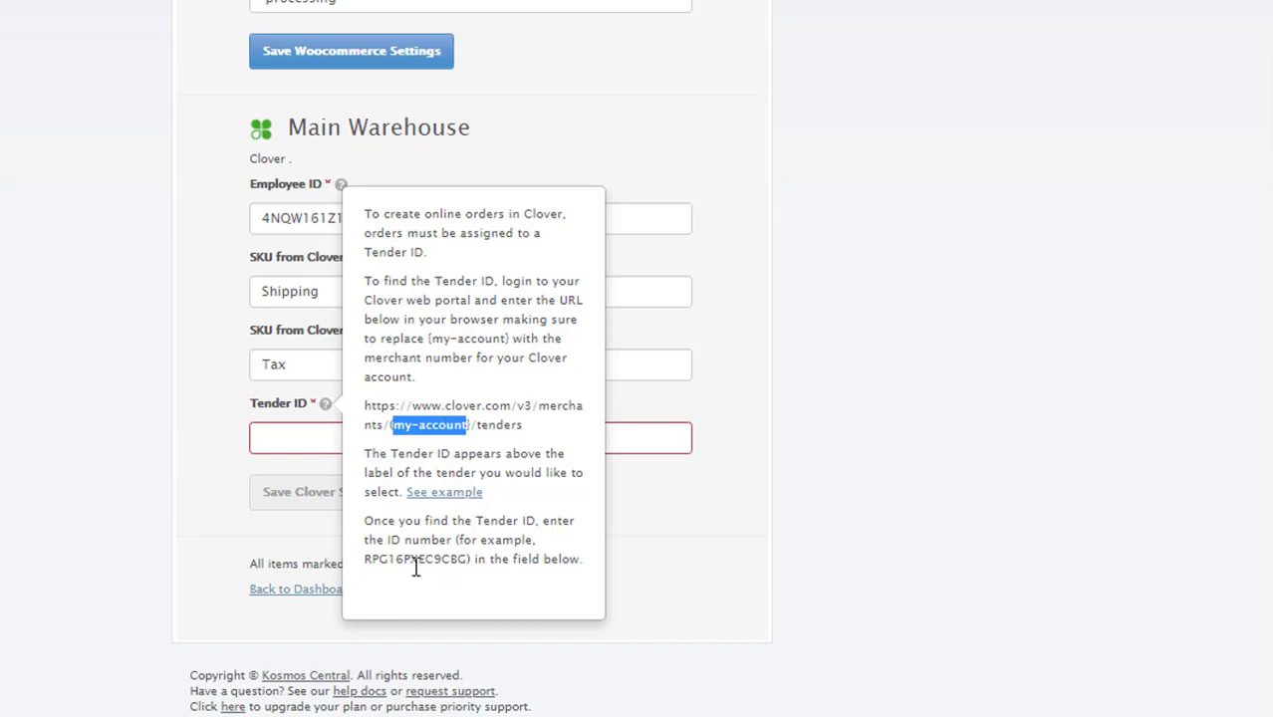
{"action": "left_click", "coordinate": [366, 558]}
{"action": "left_click_drag", "start_coordinate": [365, 557], "coordinate": [465, 561]}
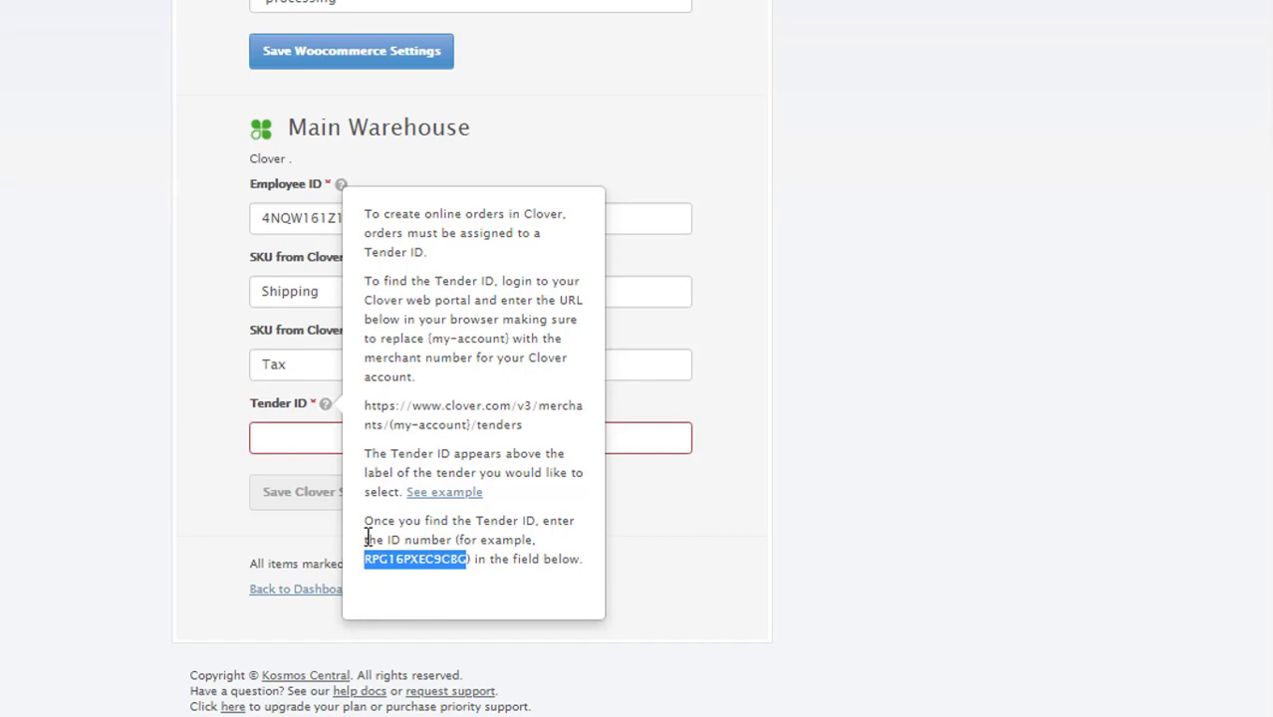
{"action": "left_click", "coordinate": [293, 437]}
{"action": "key", "text": "ctrl+v"}
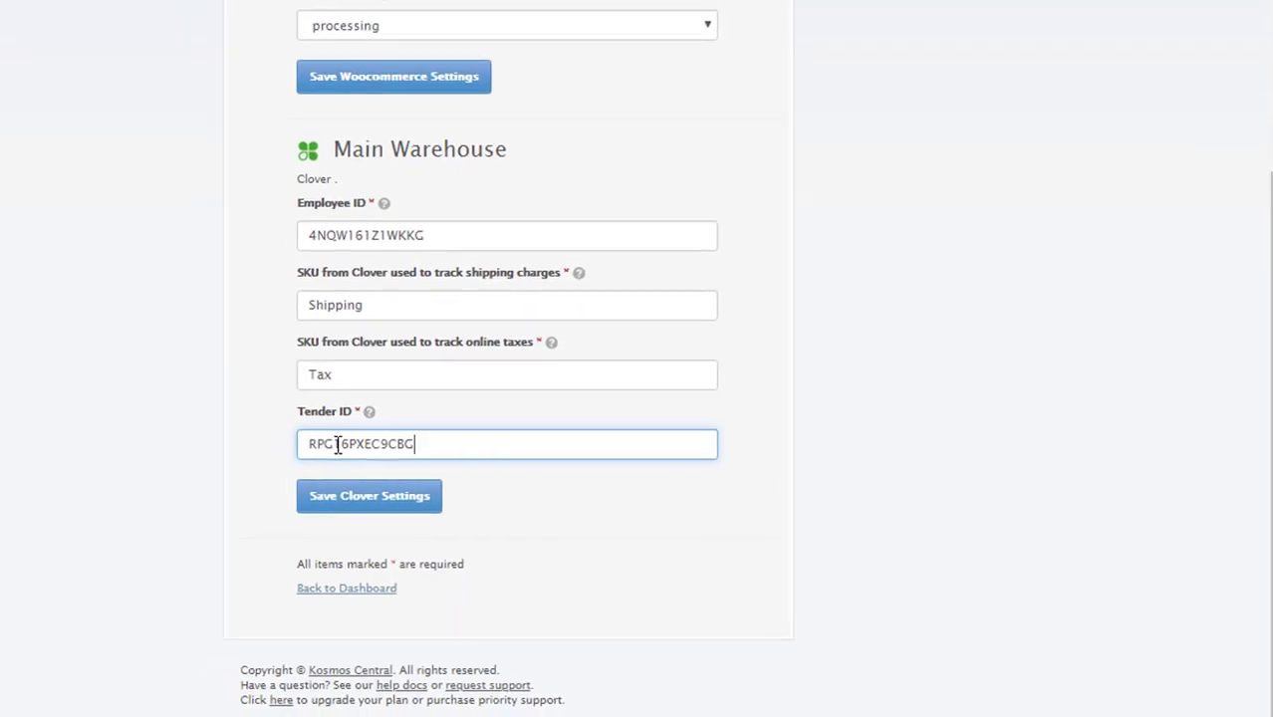
{"action": "left_click", "coordinate": [367, 496]}
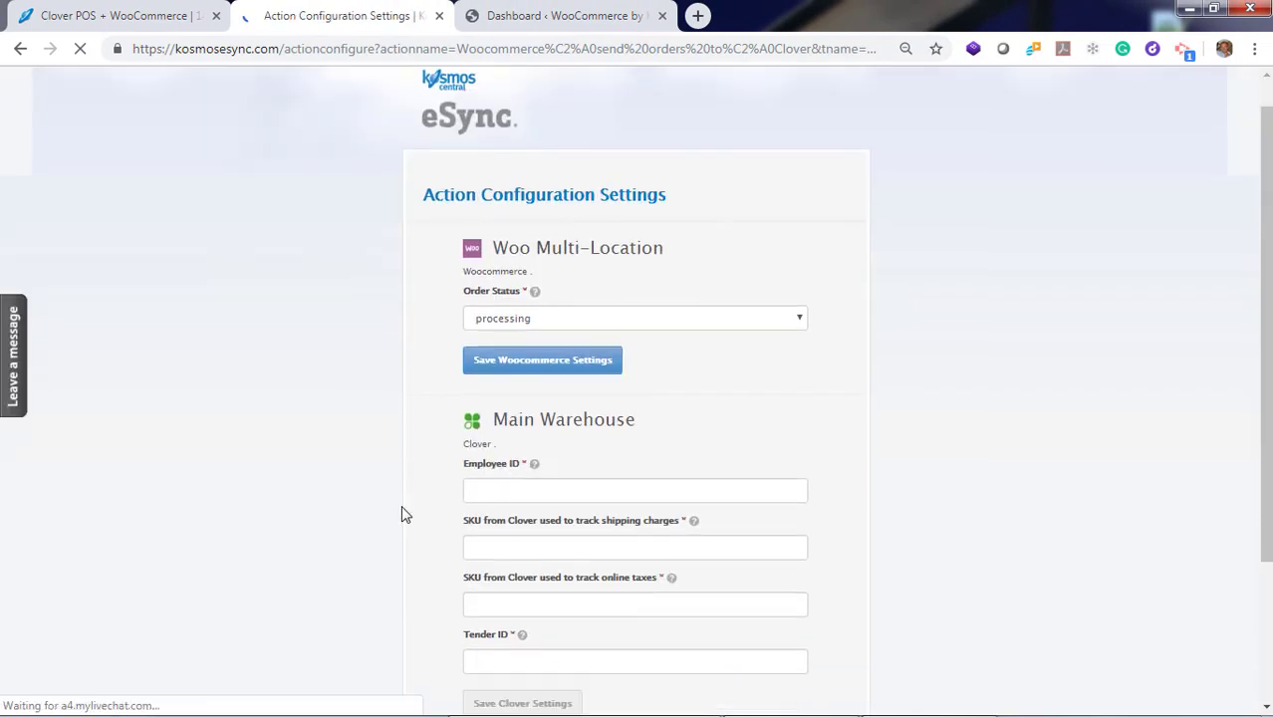
{"action": "scroll", "coordinate": [403, 513], "scroll_direction": "down", "scroll_amount": 2}
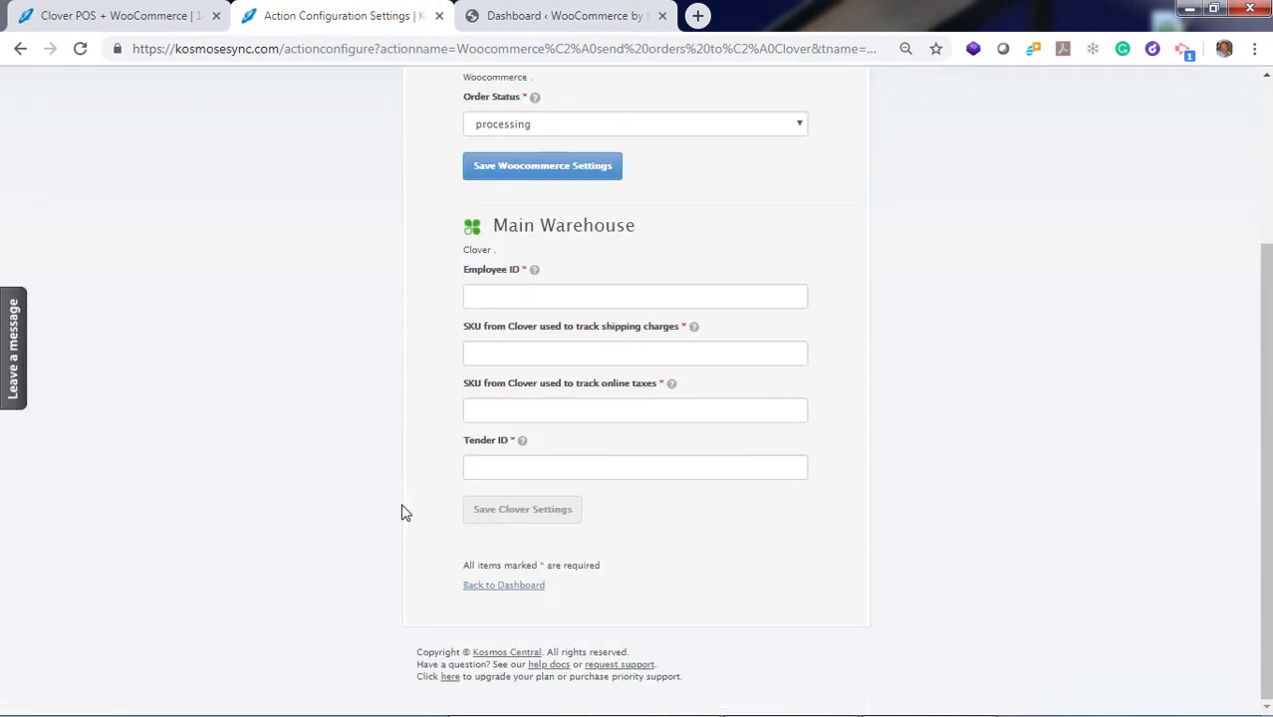
{"action": "left_click", "coordinate": [503, 586]}
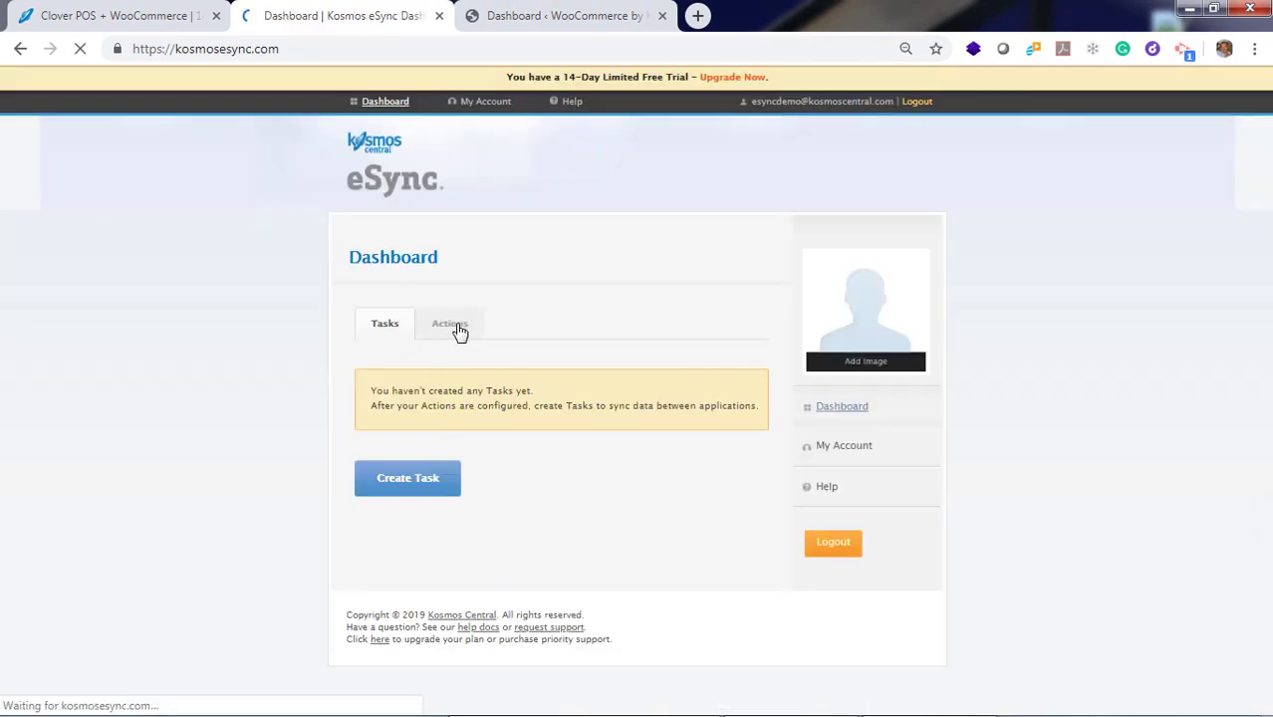
- In the "Clover find matching orders in Woocommerce and update the order status" configuration, set the Clover order creation date to 2019-07-27T10:08:00
{"action": "left_click", "coordinate": [459, 332]}
{"action": "scroll", "coordinate": [340, 525], "scroll_direction": "down", "scroll_amount": 3}
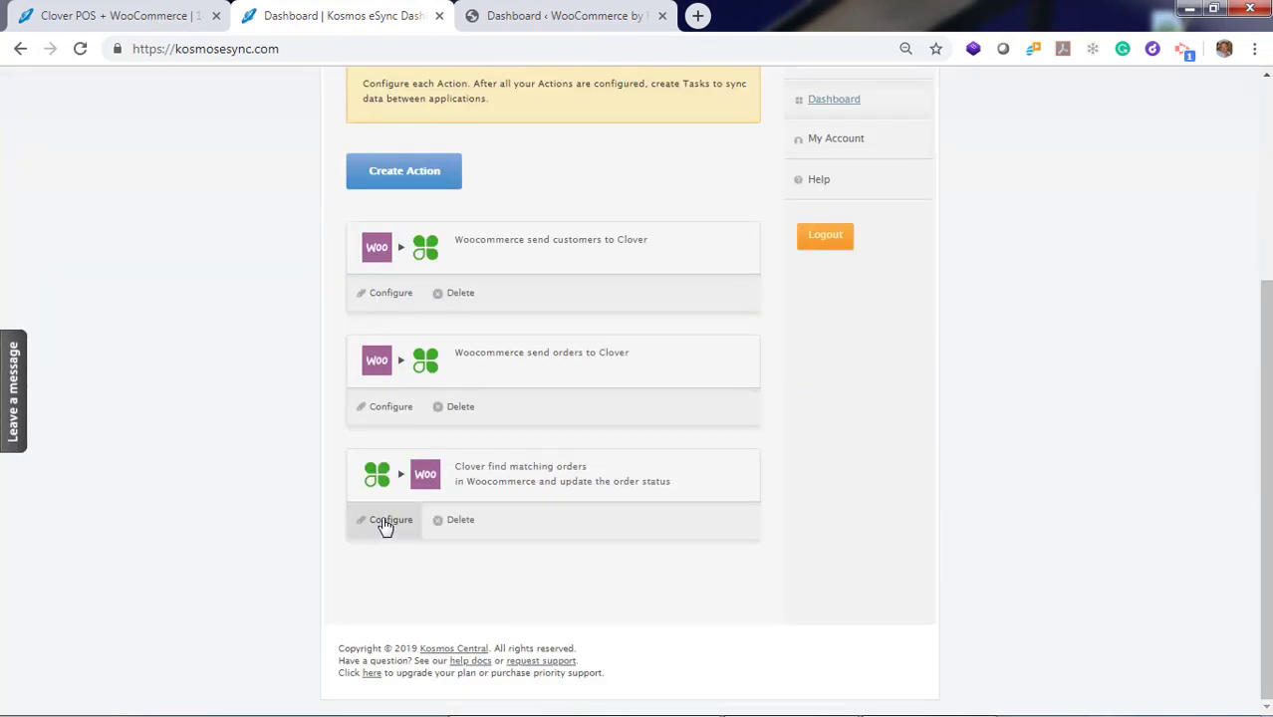
{"action": "left_click", "coordinate": [386, 521]}
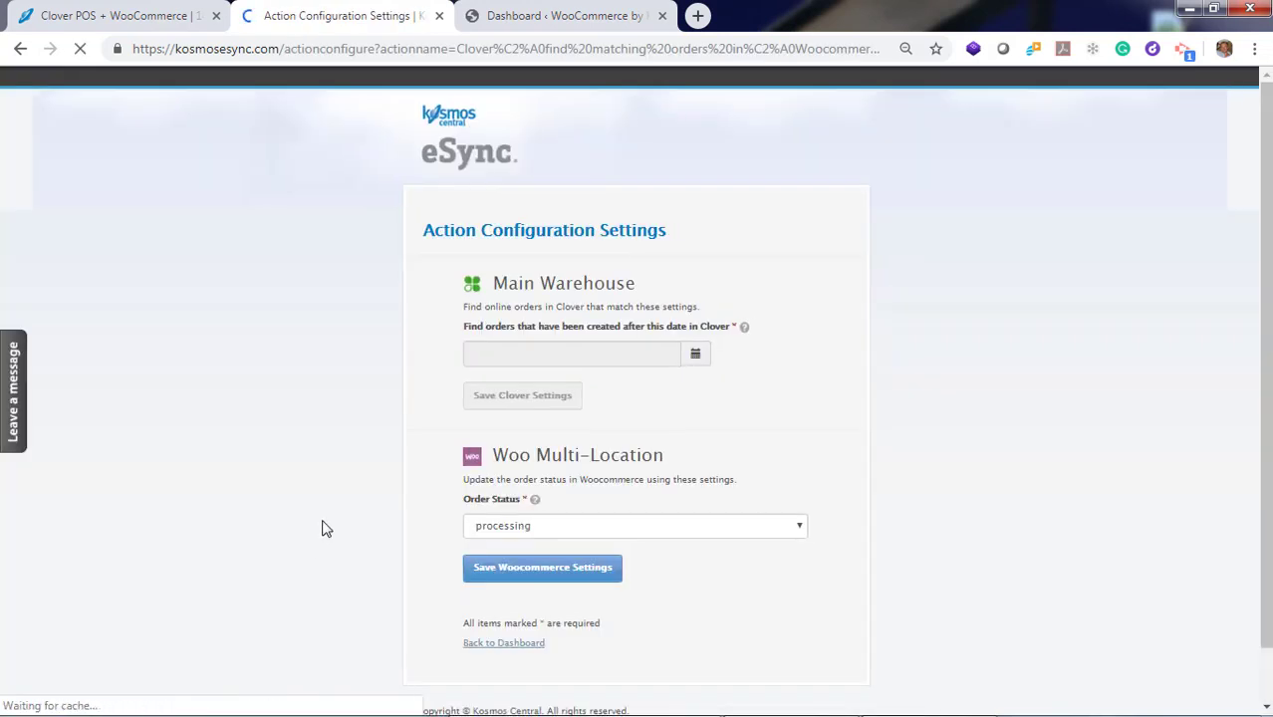
{"action": "left_click", "coordinate": [695, 357]}
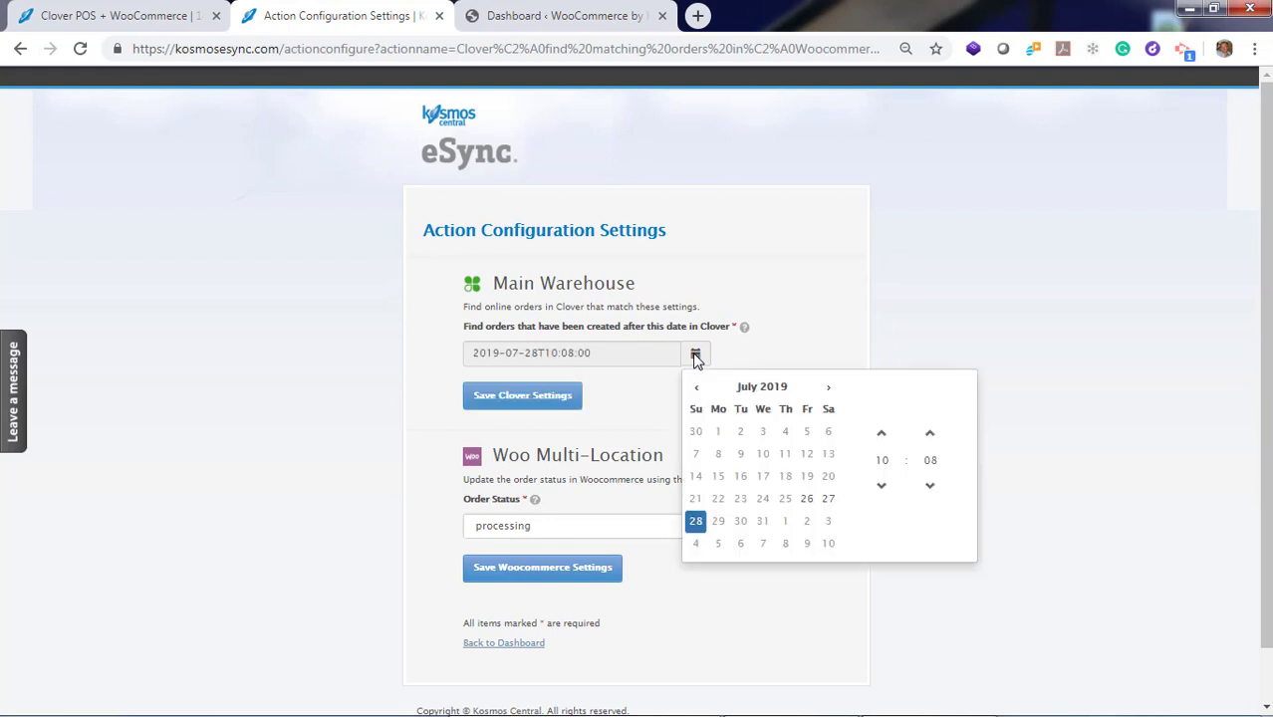
{"action": "left_click", "coordinate": [827, 500]}
{"action": "left_click", "coordinate": [630, 406]}
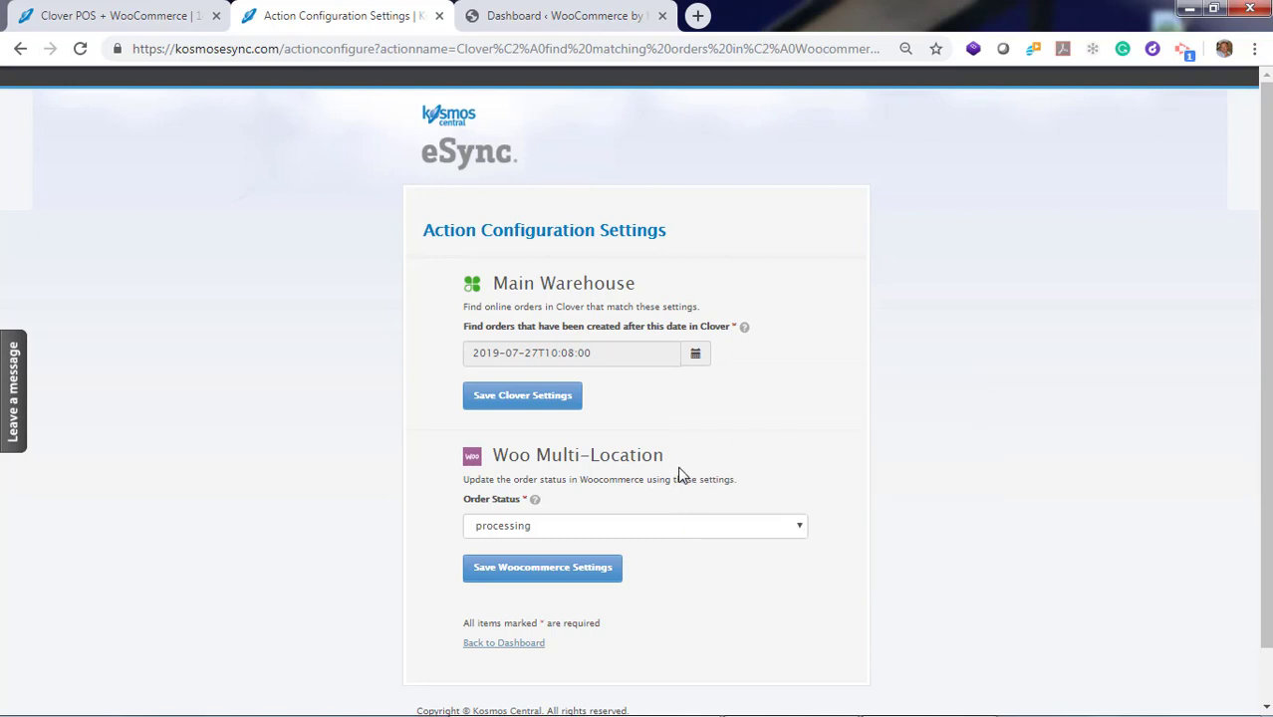
- Save the Woo Multi-Location settings with order status processing and return to the dashboard
{"action": "left_click", "coordinate": [563, 526]}
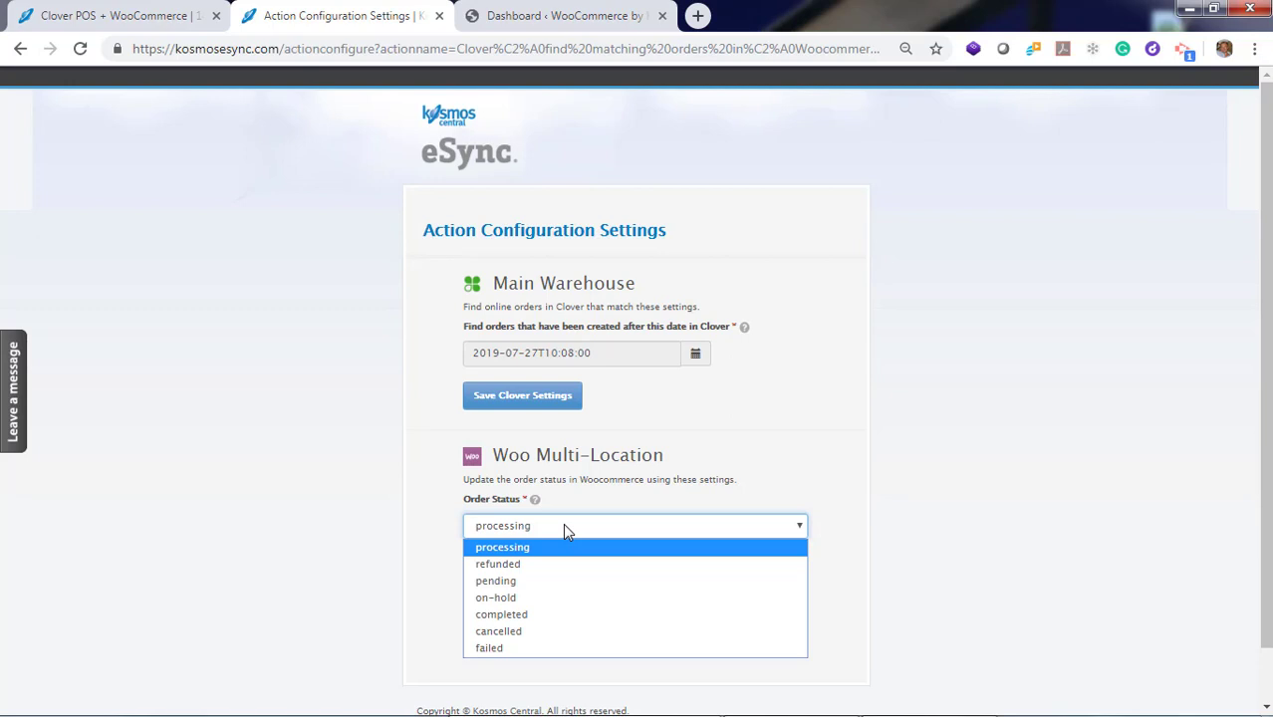
{"action": "key", "text": "Escape"}
{"action": "left_click", "coordinate": [523, 569]}
{"action": "scroll", "coordinate": [355, 536], "scroll_direction": "down", "scroll_amount": 1}
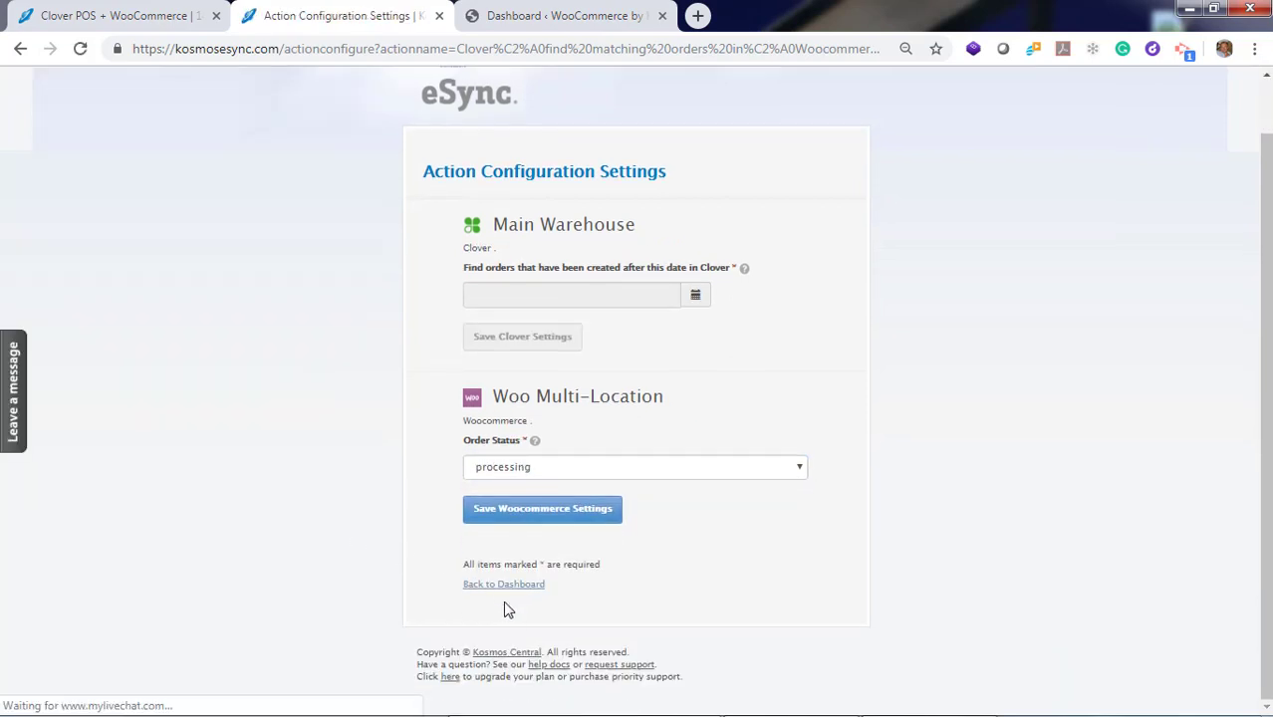
{"action": "left_click", "coordinate": [504, 587]}
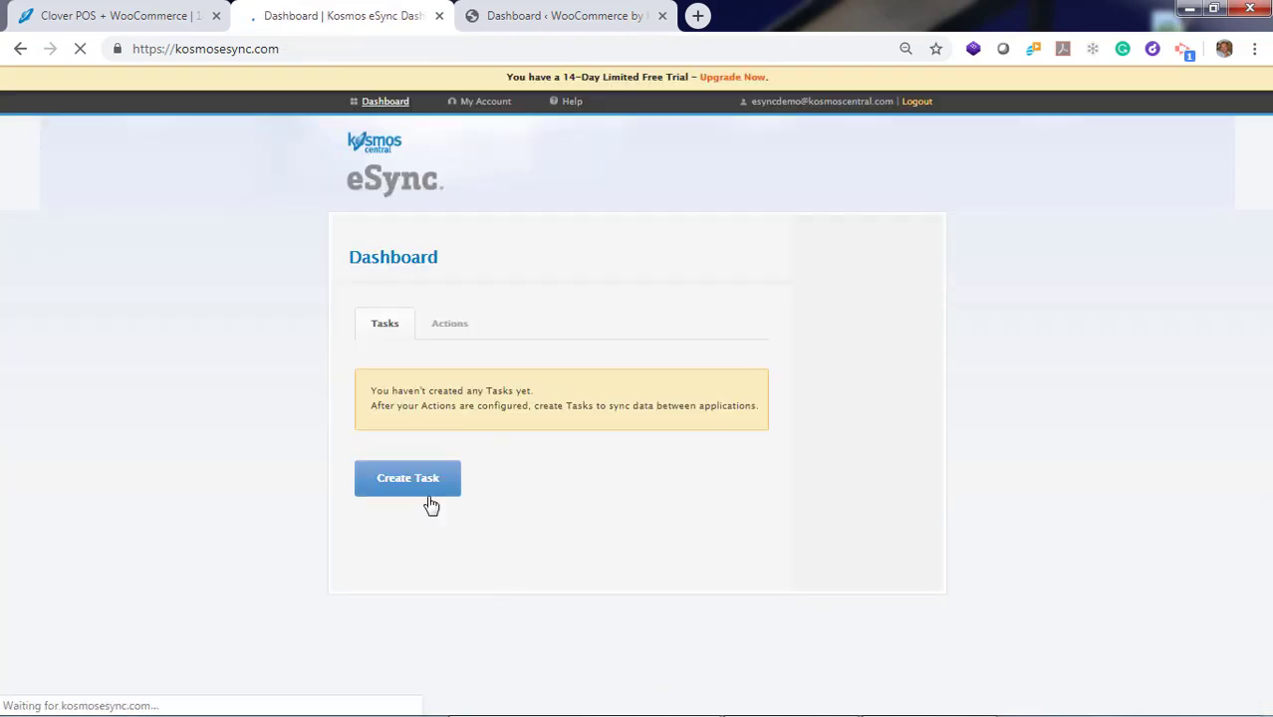
- Check that the configurations of the "Woocommerce send customers to Clover" and "Woocommerce send orders to Clover" actions are saved
{"action": "left_click", "coordinate": [448, 327]}
{"action": "scroll", "coordinate": [284, 387], "scroll_direction": "down", "scroll_amount": 5}
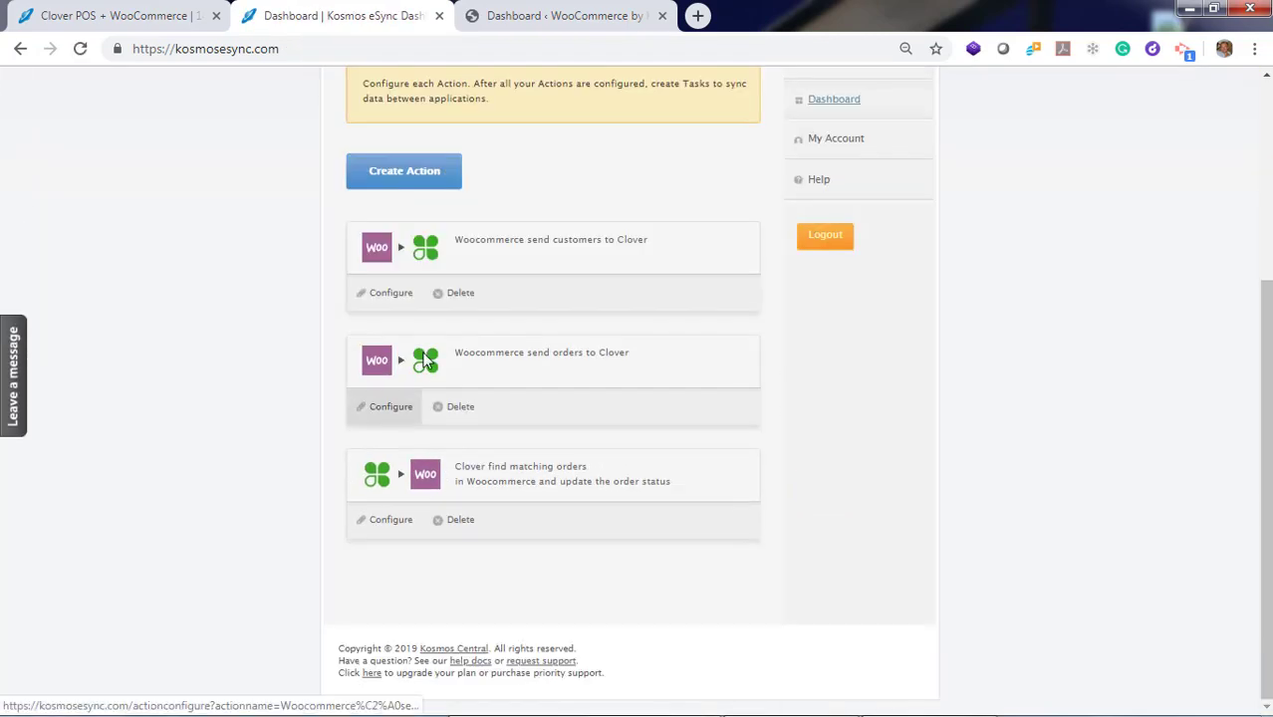
{"action": "left_click", "coordinate": [388, 292]}
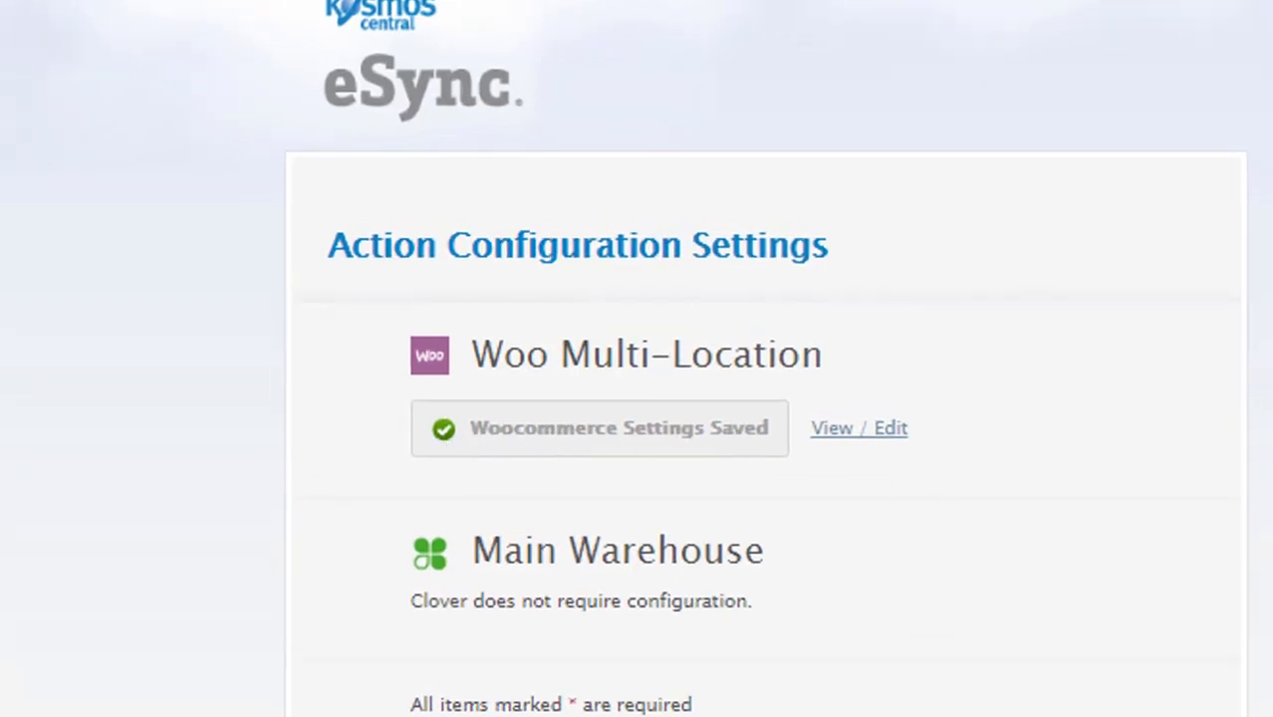
{"action": "left_click", "coordinate": [498, 680]}
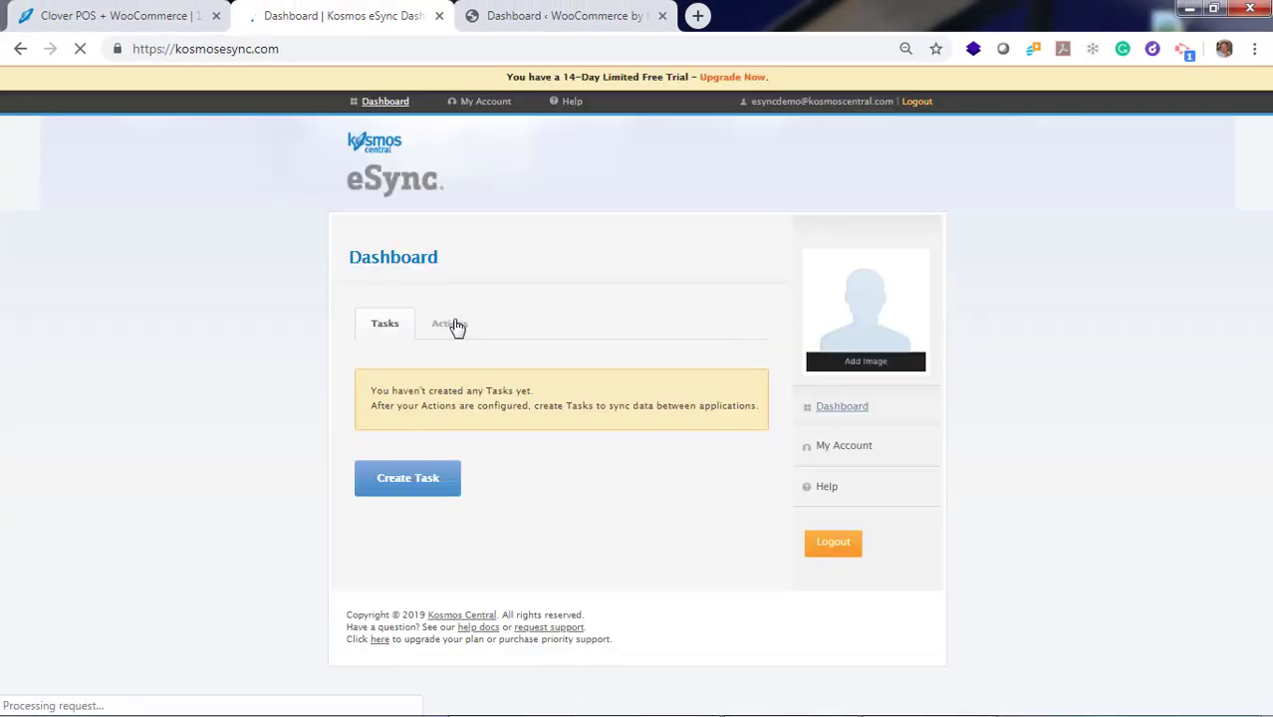
{"action": "left_click", "coordinate": [450, 324]}
{"action": "scroll", "coordinate": [313, 438], "scroll_direction": "down", "scroll_amount": 3}
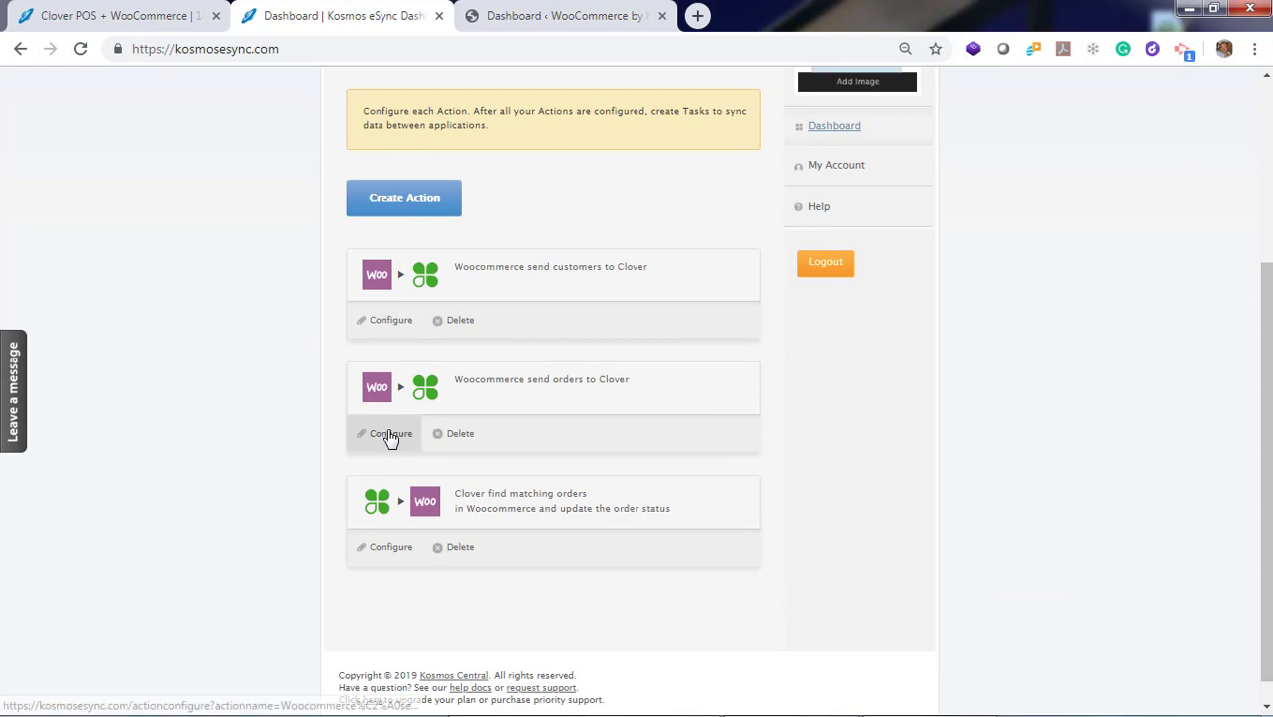
{"action": "left_click", "coordinate": [389, 434]}
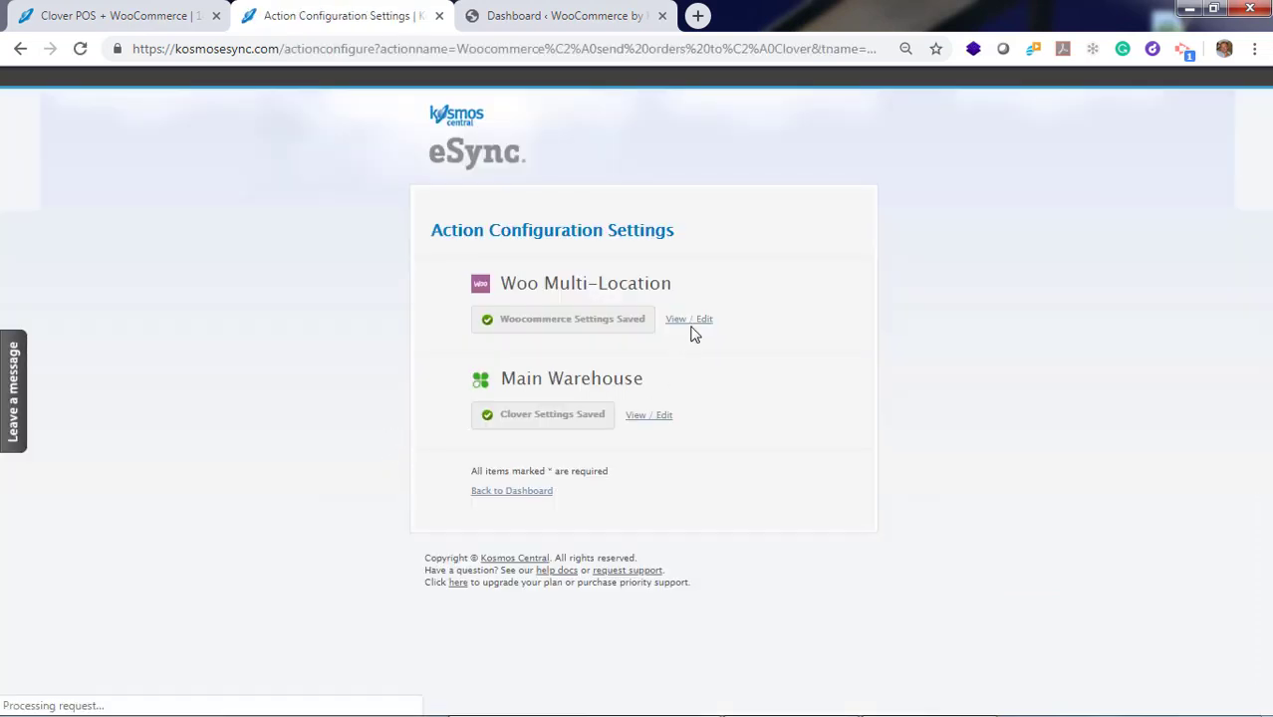
{"action": "left_click", "coordinate": [511, 492]}
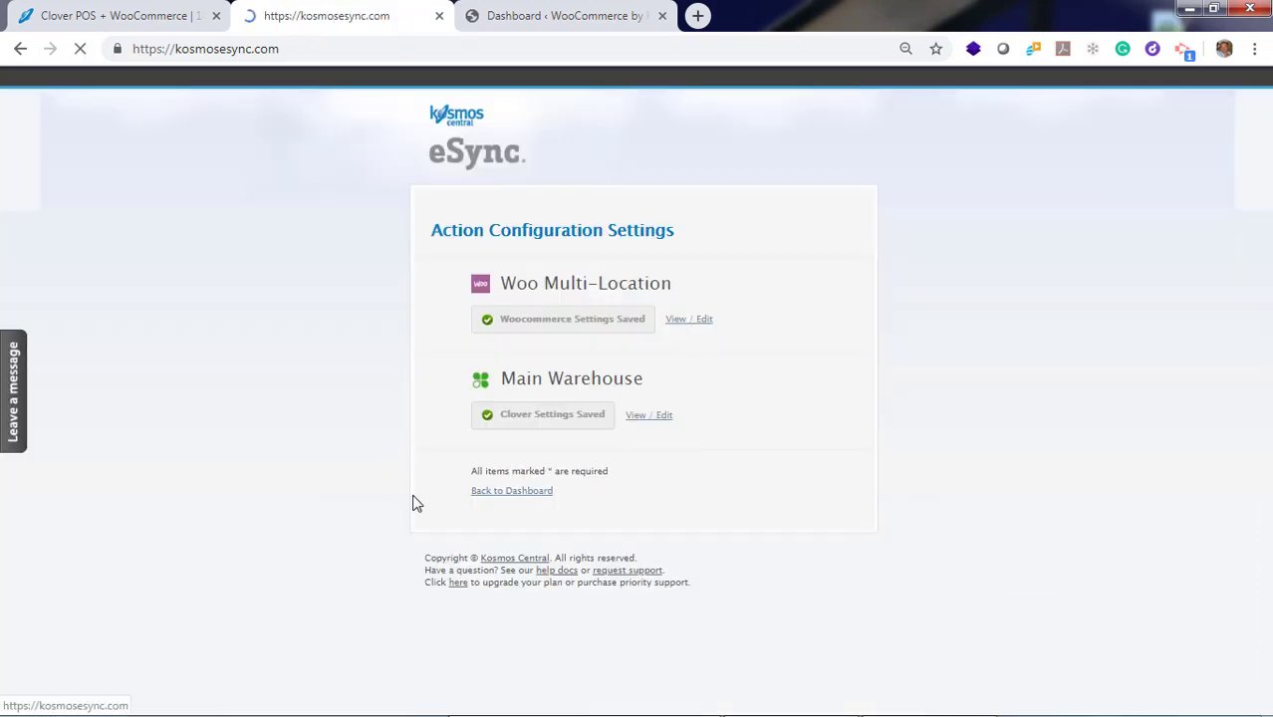
- Set the Clover order creation date for the matching-orders action again, save its Clover settings and recheck the action's configuration
{"action": "left_click", "coordinate": [457, 335]}
{"action": "scroll", "coordinate": [352, 433], "scroll_direction": "down", "scroll_amount": 3}
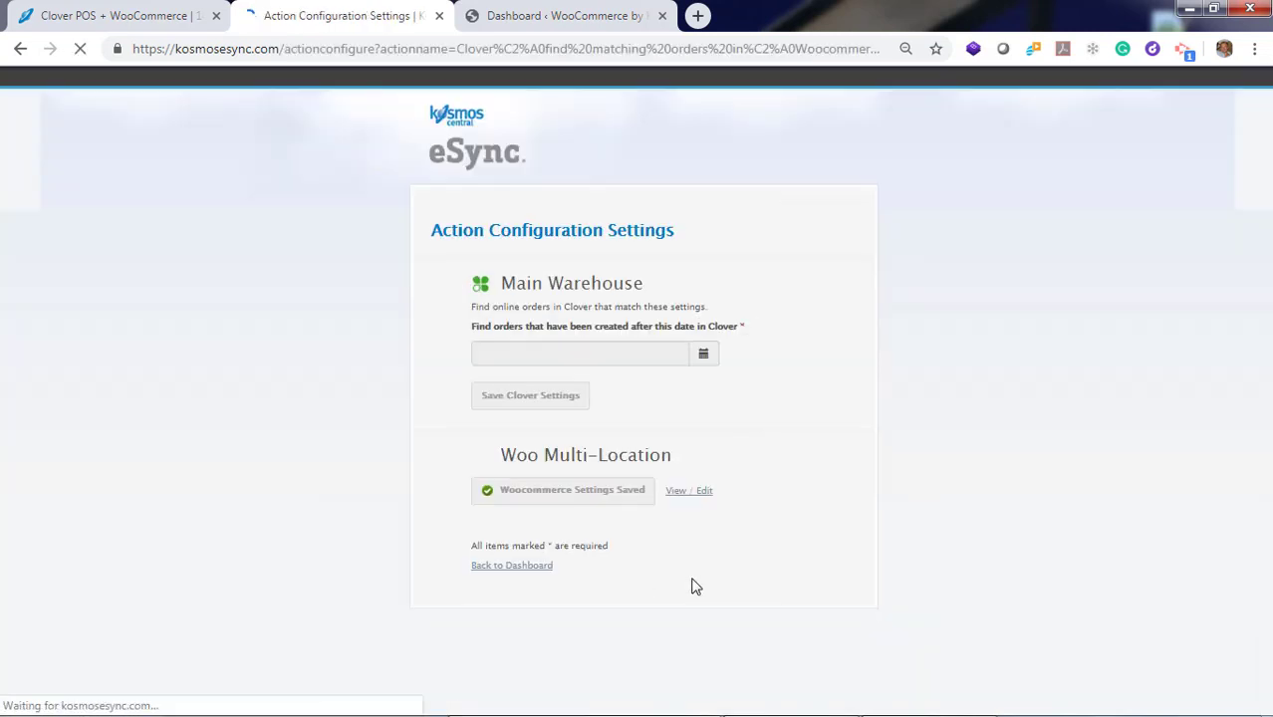
{"action": "left_click", "coordinate": [705, 357]}
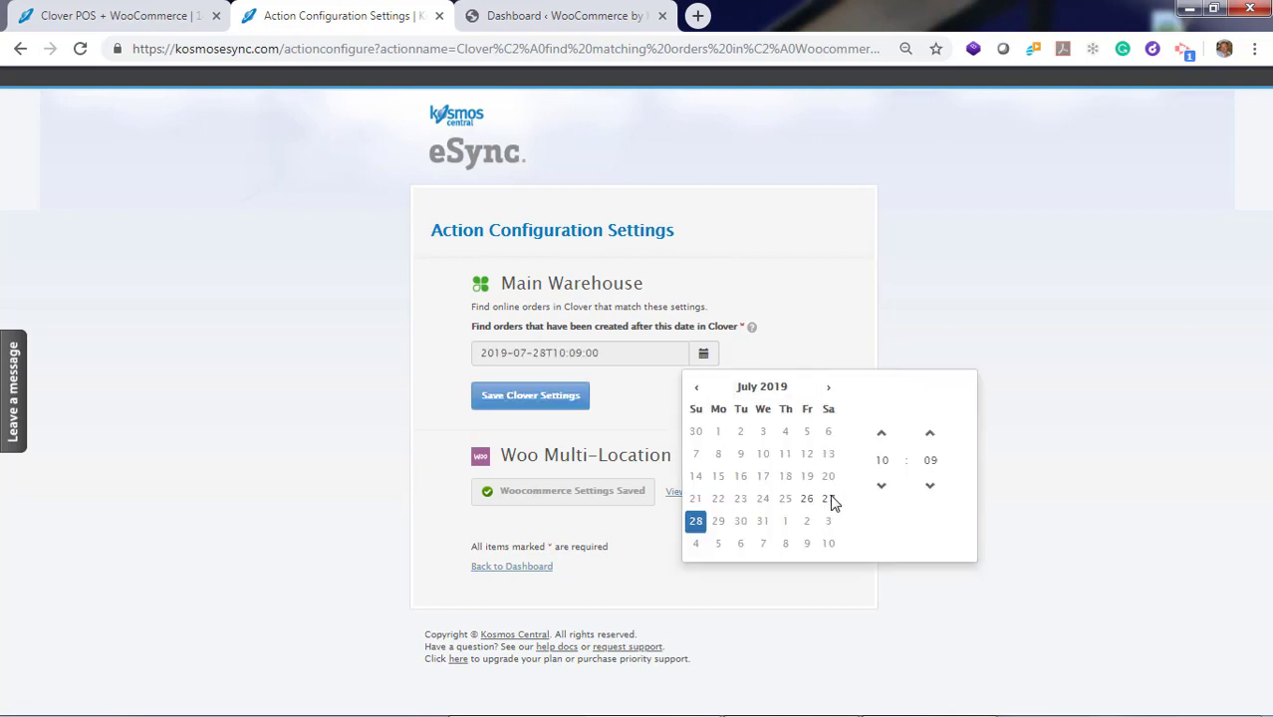
{"action": "left_click", "coordinate": [643, 406]}
{"action": "left_click", "coordinate": [525, 398]}
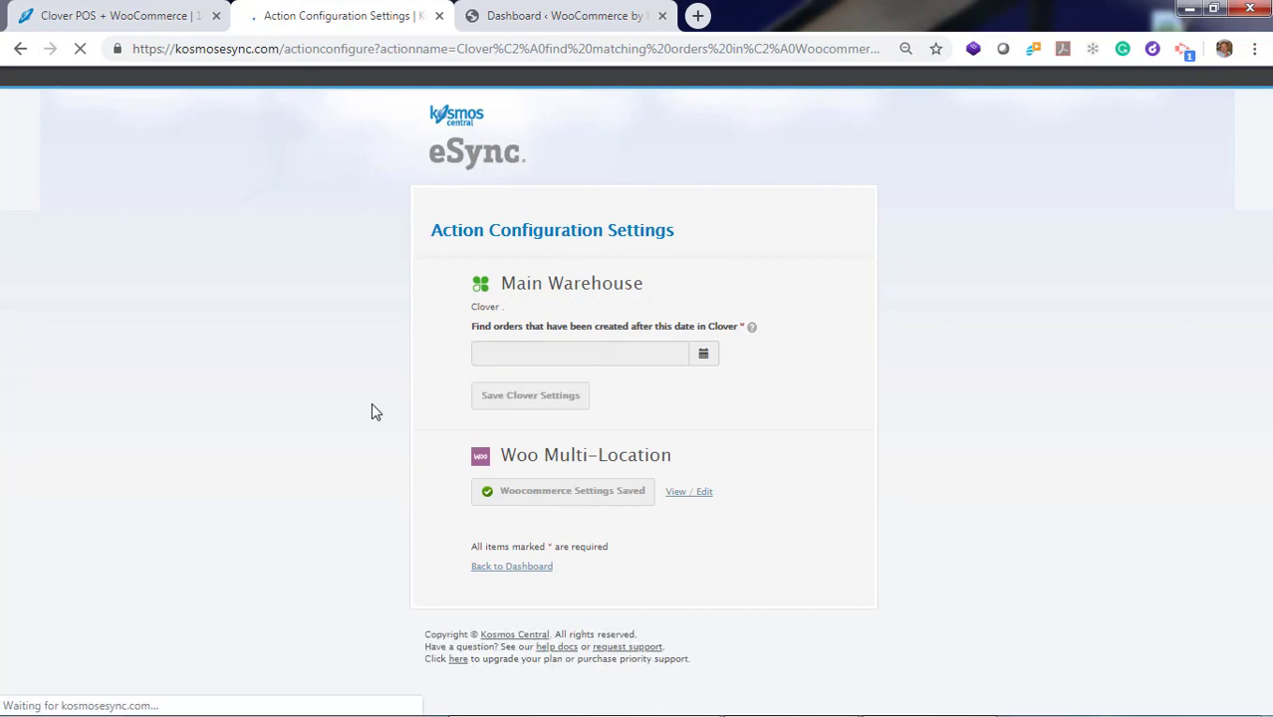
{"action": "left_click", "coordinate": [488, 570]}
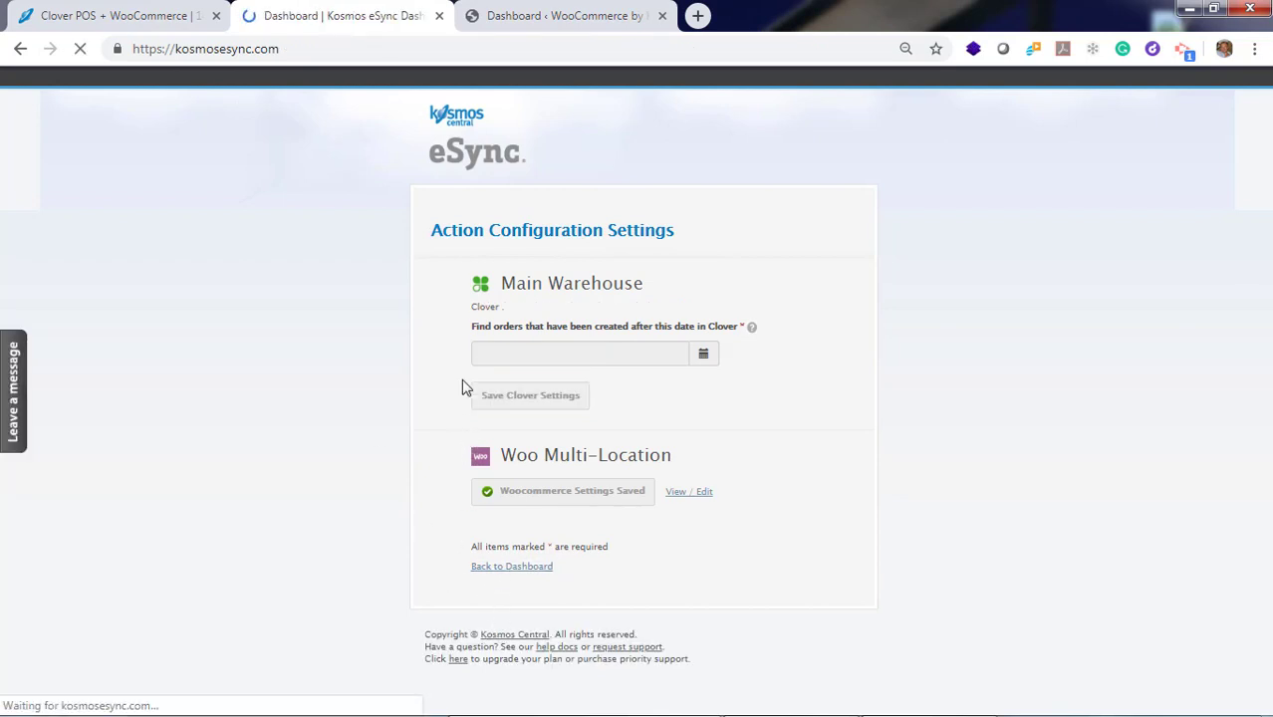
{"action": "scroll", "coordinate": [293, 489], "scroll_direction": "down", "scroll_amount": 3}
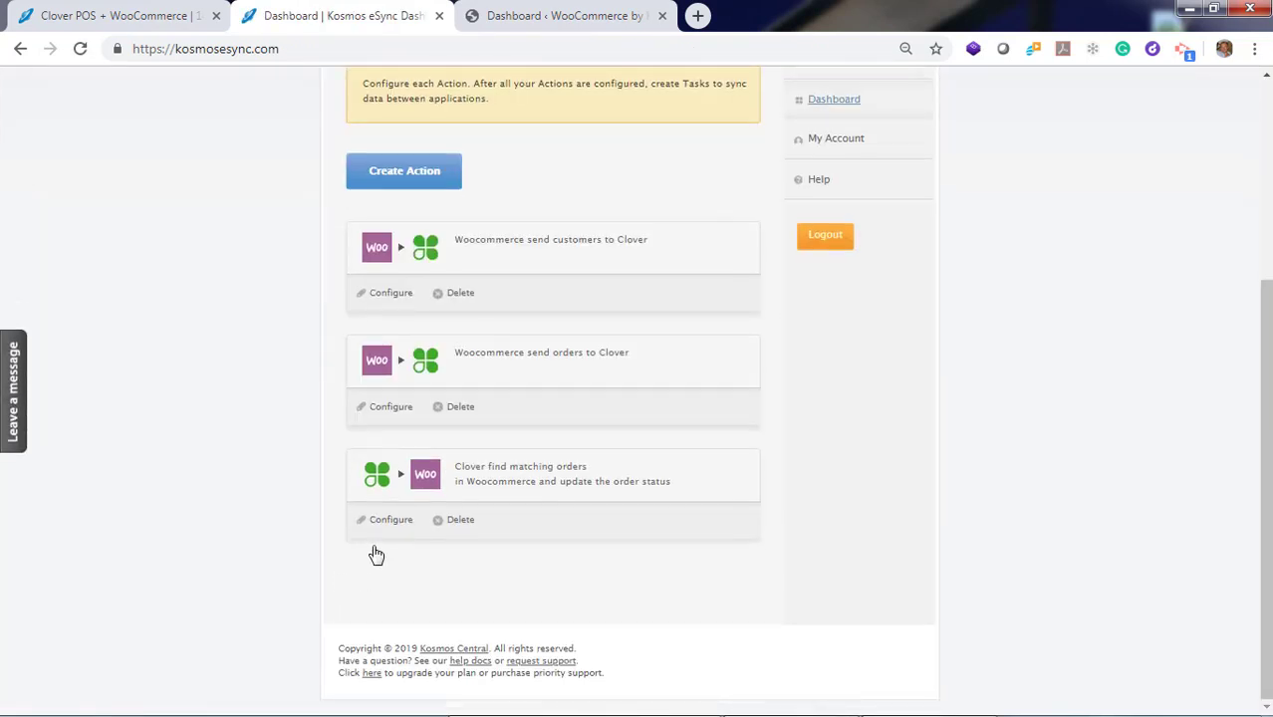
{"action": "left_click", "coordinate": [385, 520]}
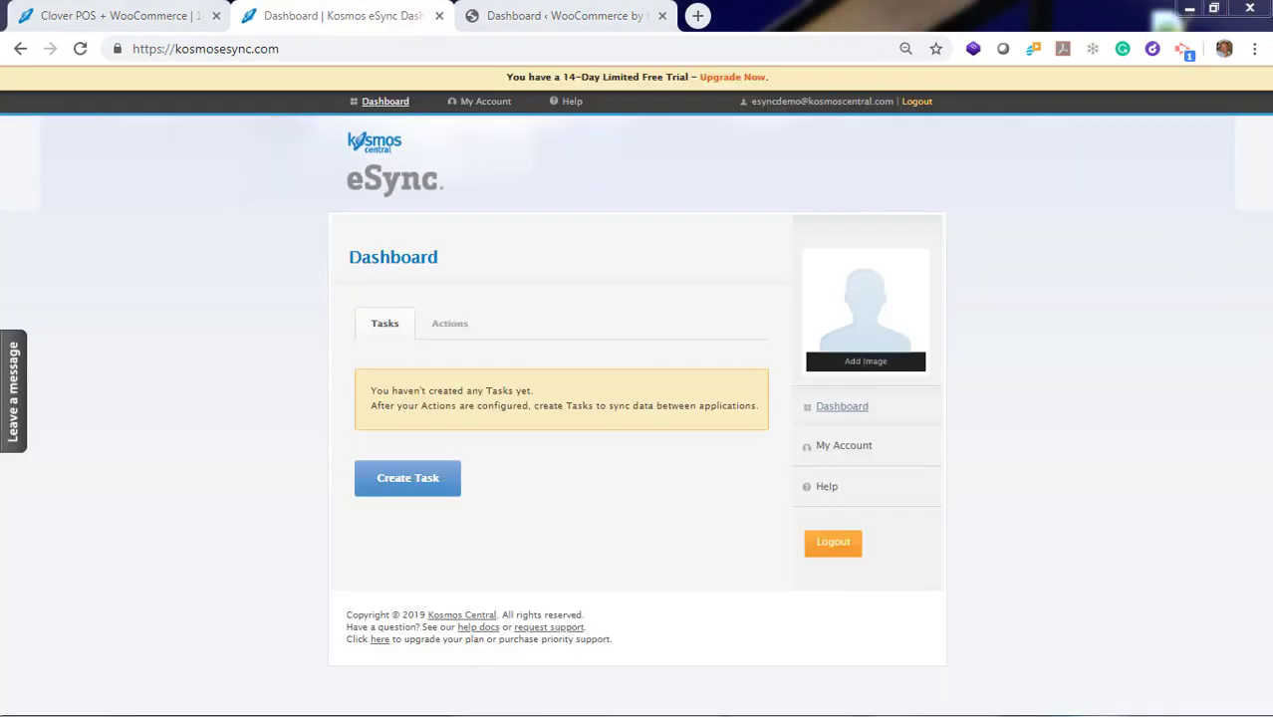
- Create a task containing the send customers to Clover, send orders to Clover, and find matching orders and update the order status actions
{"action": "left_click", "coordinate": [418, 487]}
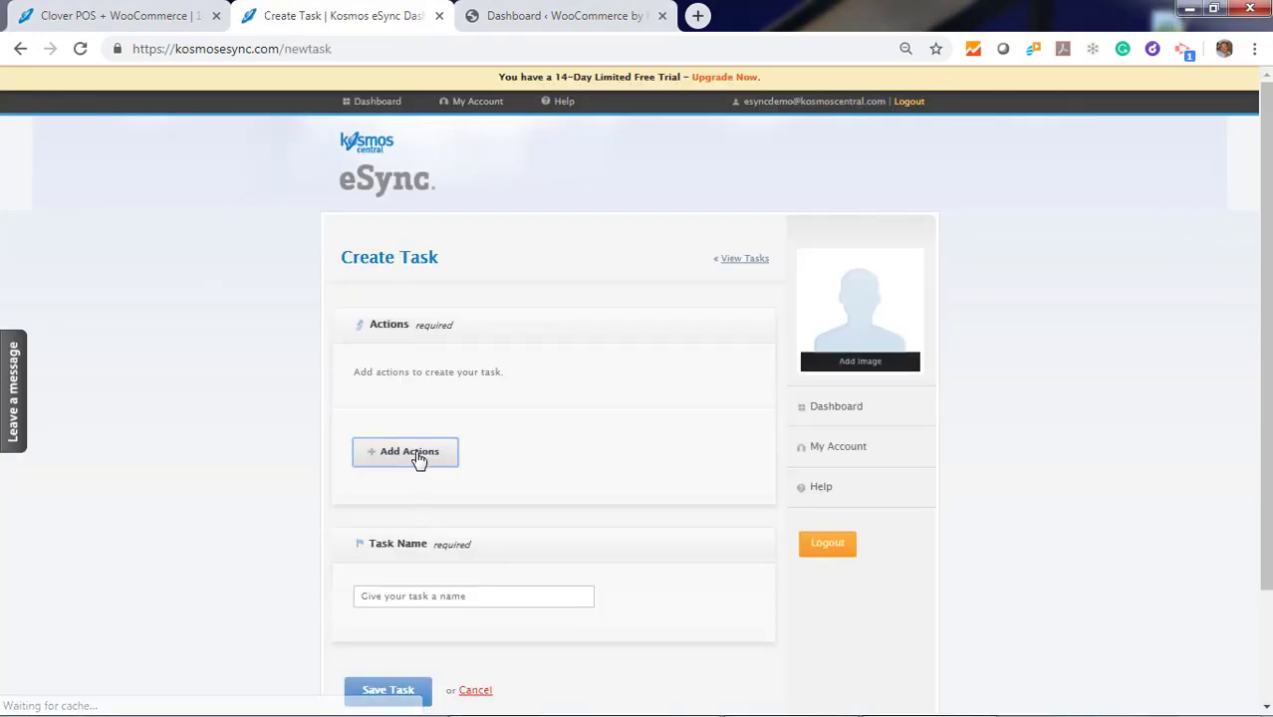
{"action": "left_click", "coordinate": [418, 457]}
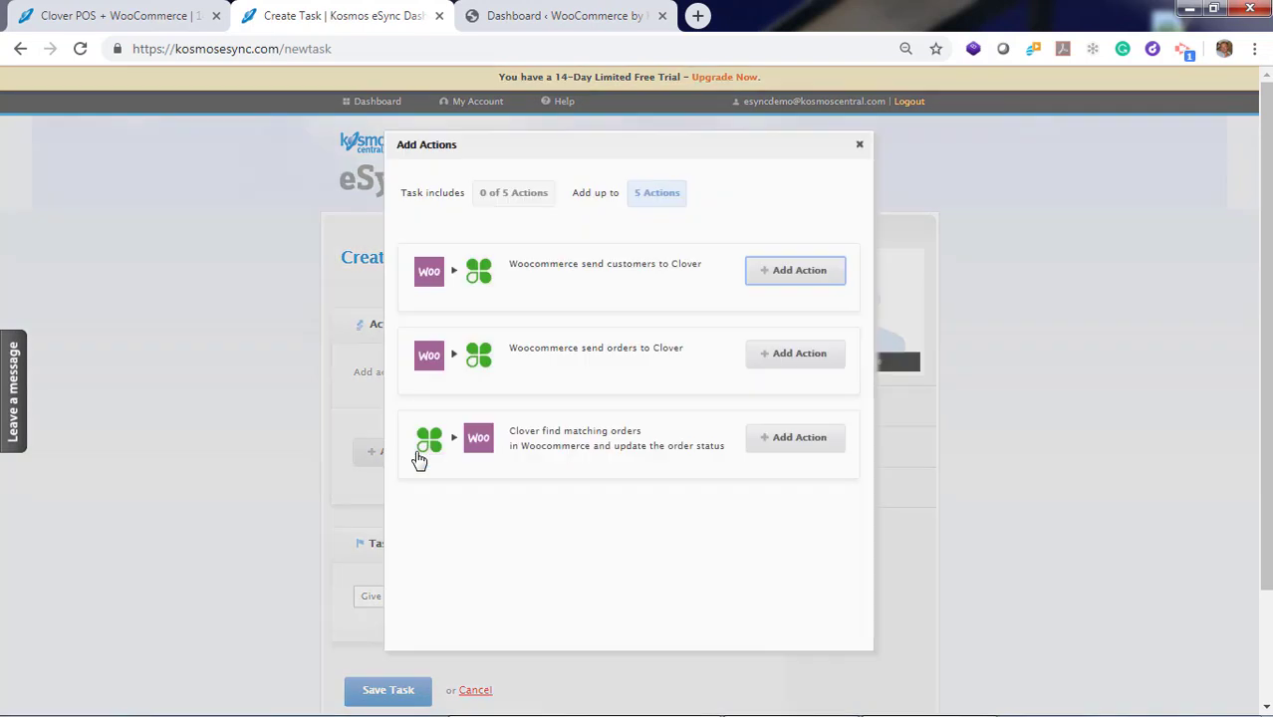
{"action": "left_click", "coordinate": [793, 274]}
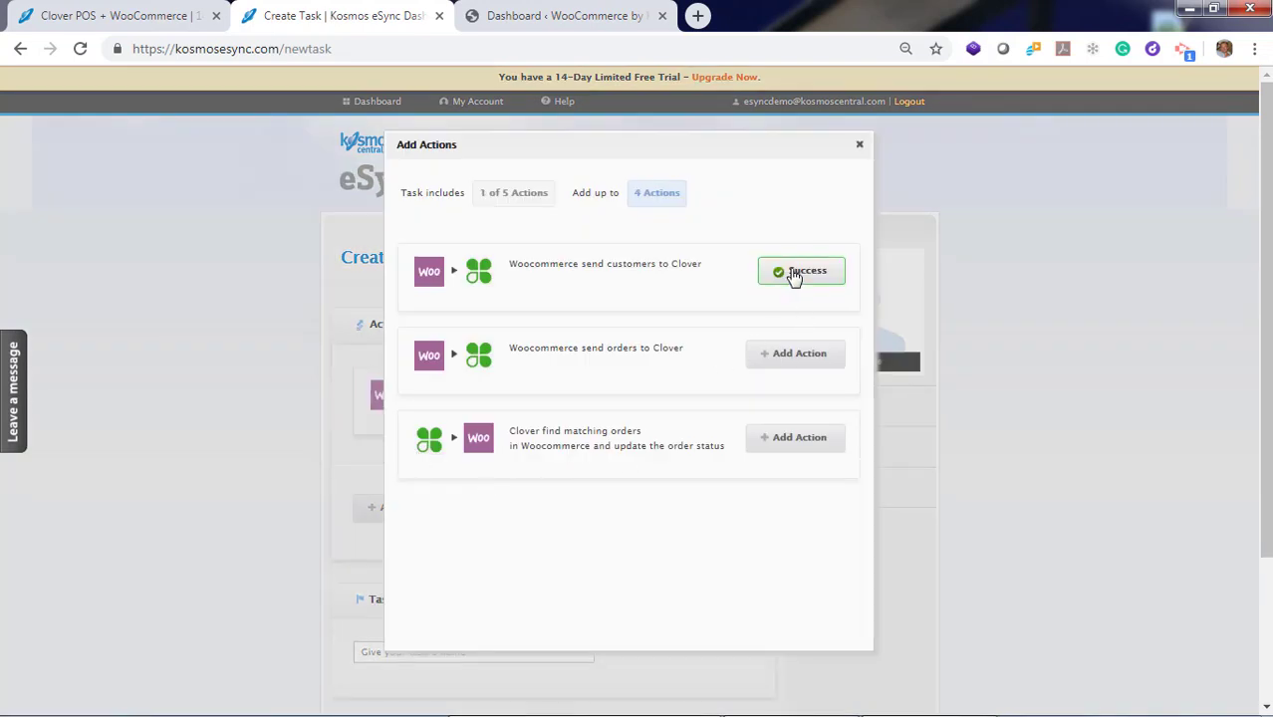
{"action": "left_click", "coordinate": [802, 359]}
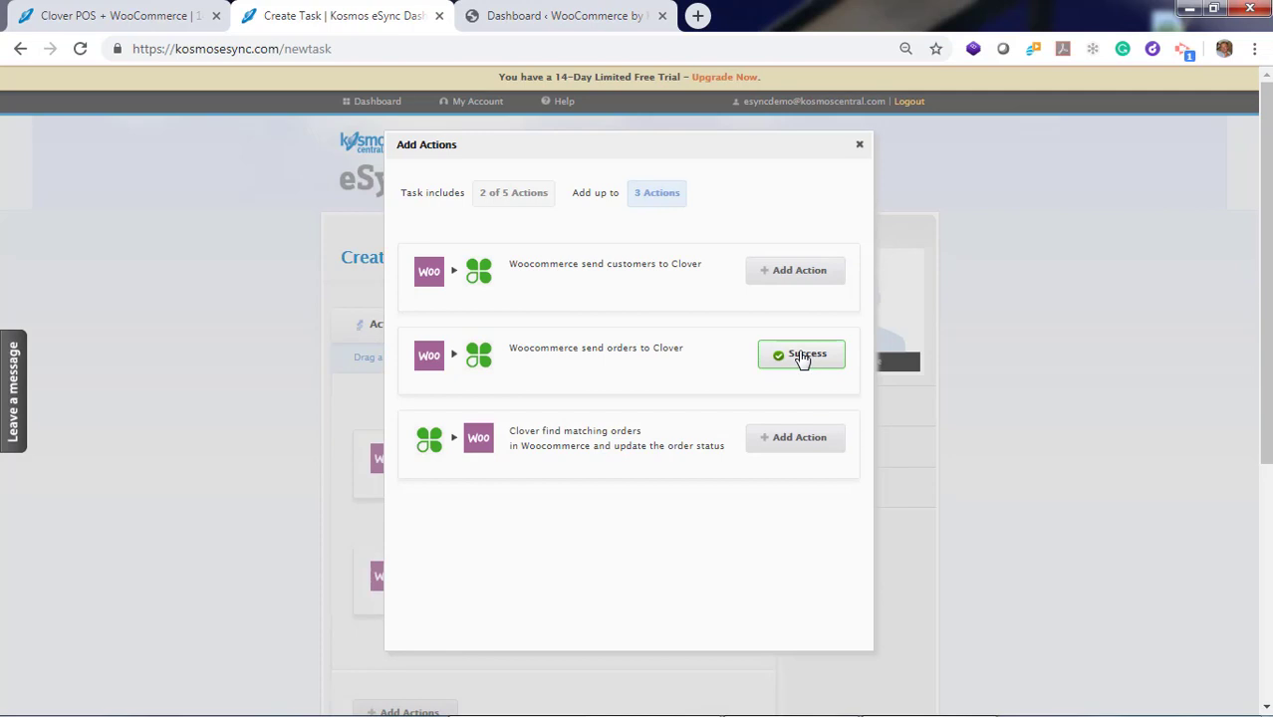
{"action": "left_click", "coordinate": [799, 442]}
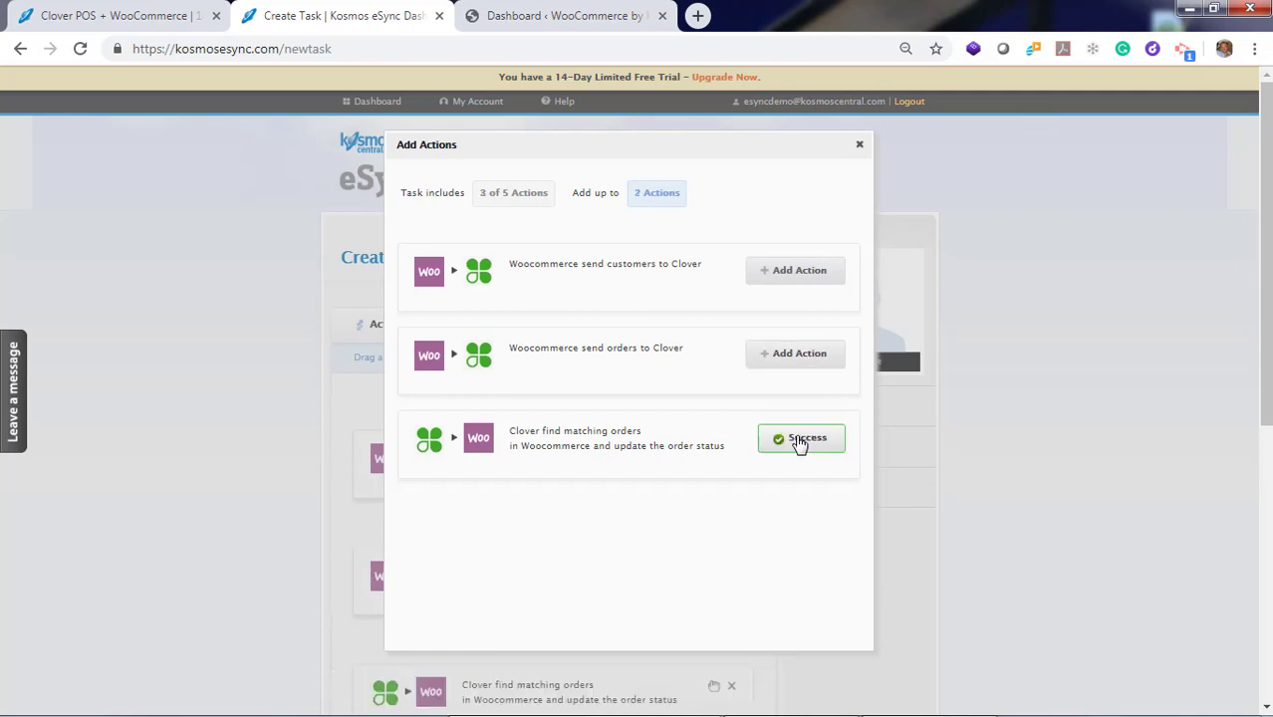
{"action": "left_click", "coordinate": [861, 151]}
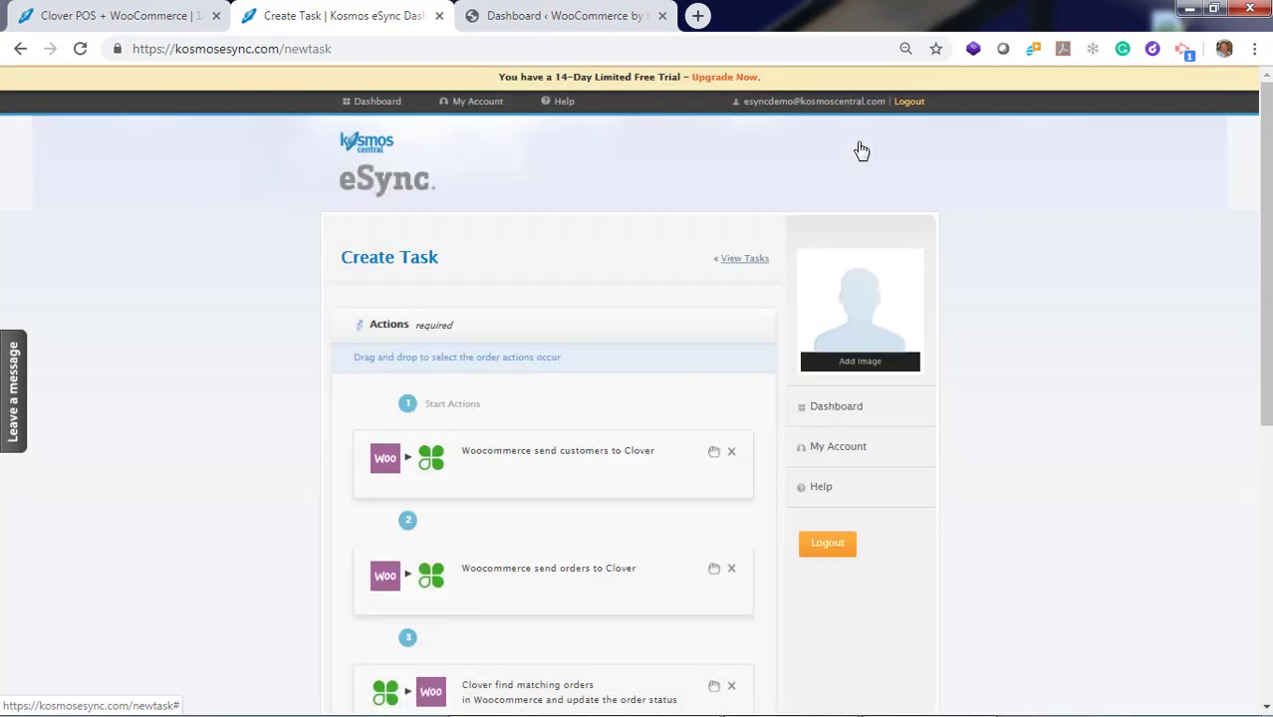
- Name the task "WooCommerce Orders to Clover POS" and save it
{"action": "scroll", "coordinate": [252, 386], "scroll_direction": "down", "scroll_amount": 5}
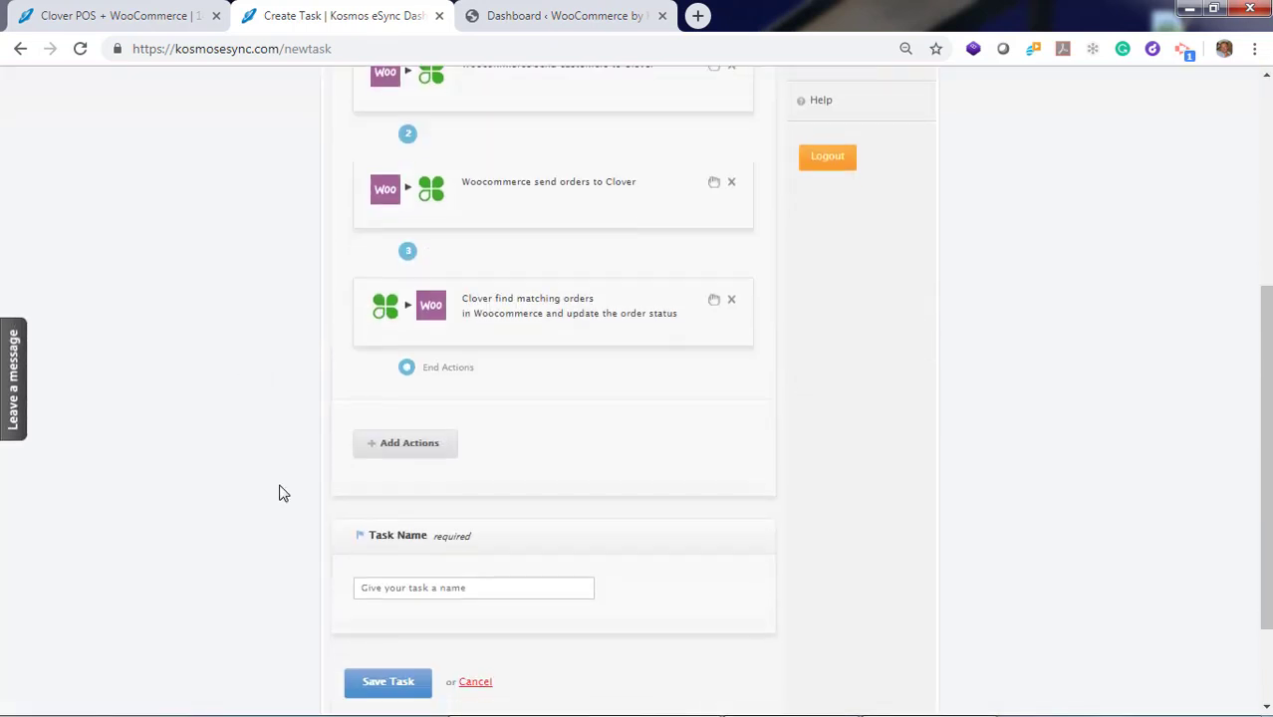
{"action": "left_click", "coordinate": [425, 455]}
{"action": "type", "text": "WooCommerce Orders to Clover POS"}
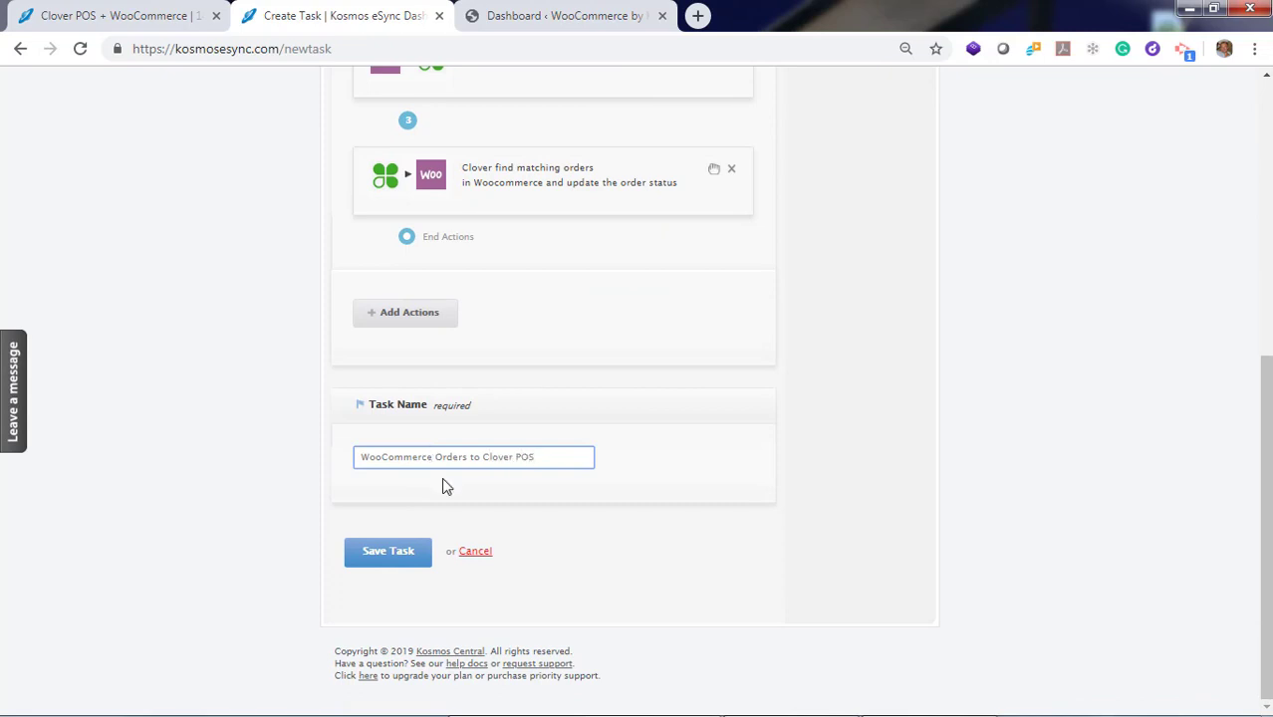
{"action": "left_click", "coordinate": [388, 554]}
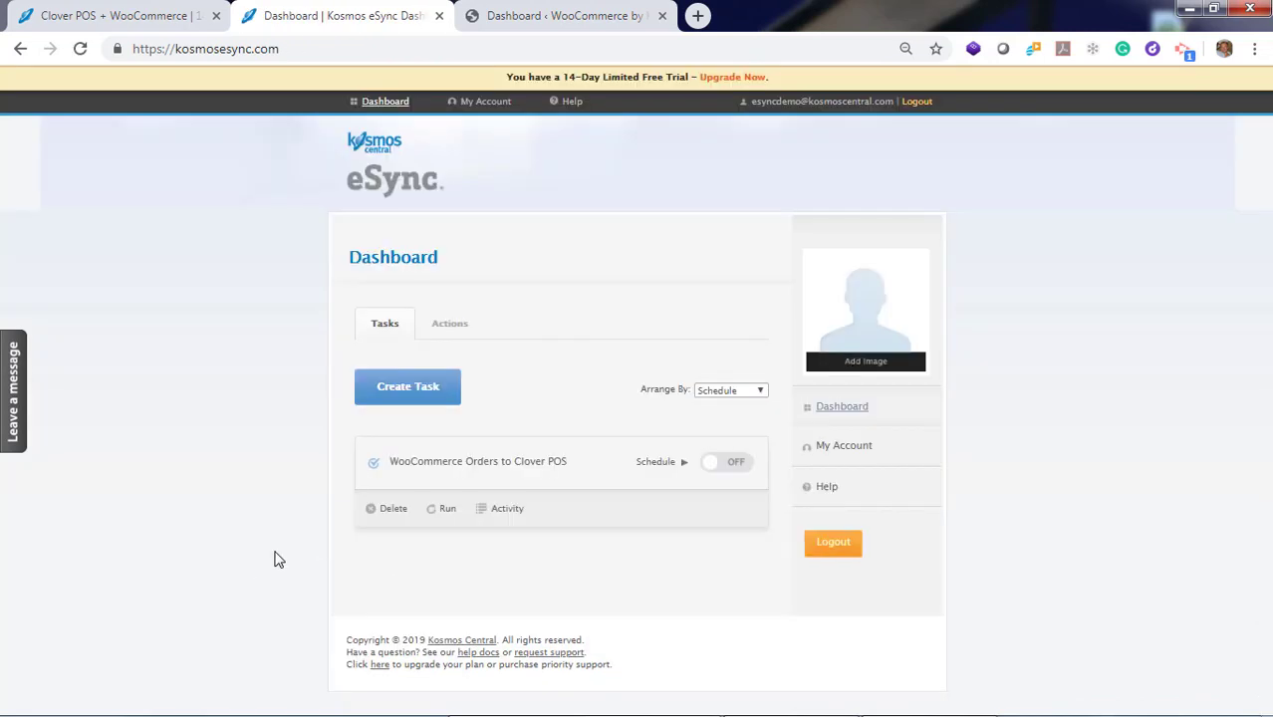
- Try to turn on the schedule for the WooCommerce Orders to Clover POS task
{"action": "left_click", "coordinate": [735, 464]}
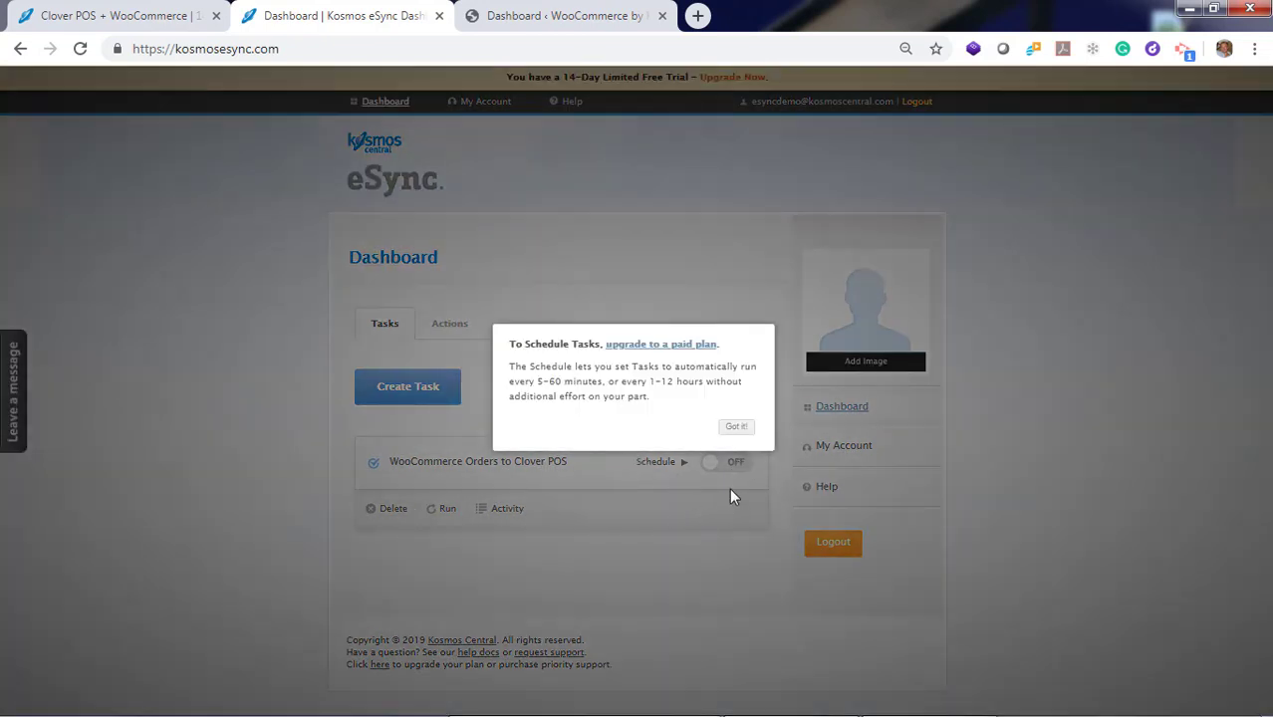
{"action": "left_click", "coordinate": [703, 676]}
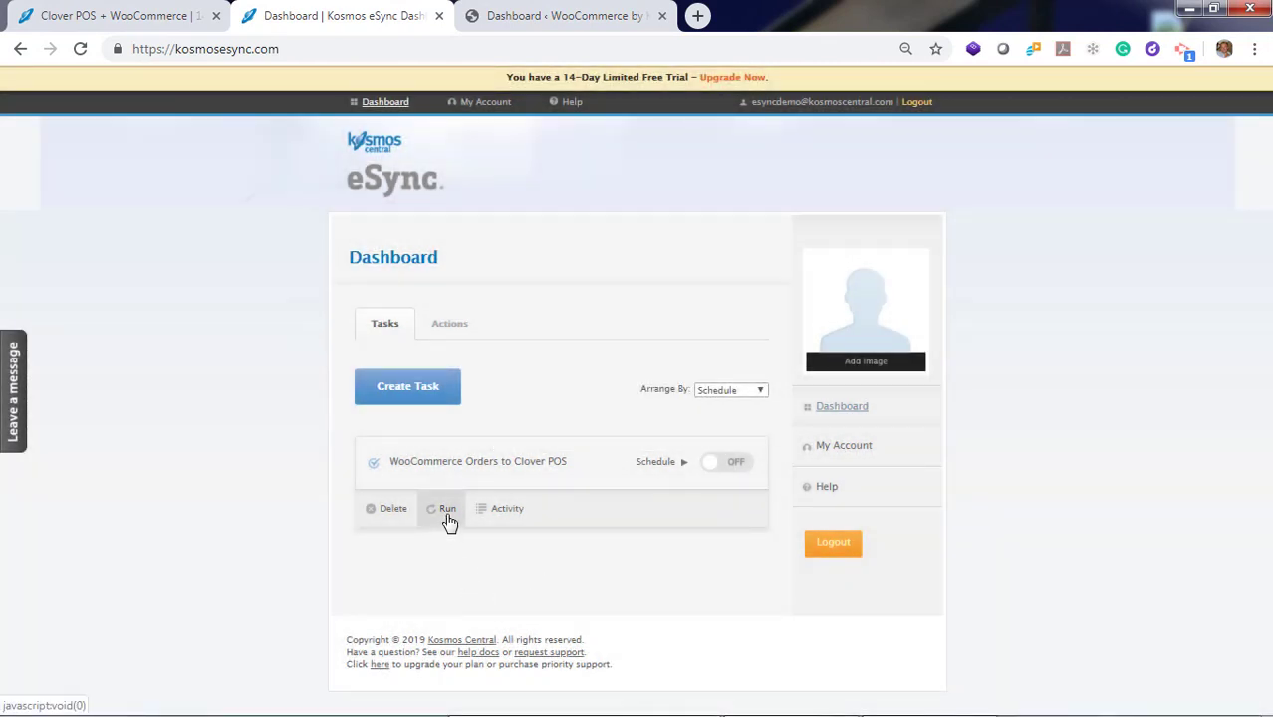
- Check the order statuses in the WooCommerce orders list and run the WooCommerce Orders to Clover POS task in eSync
{"action": "left_click", "coordinate": [555, 20]}
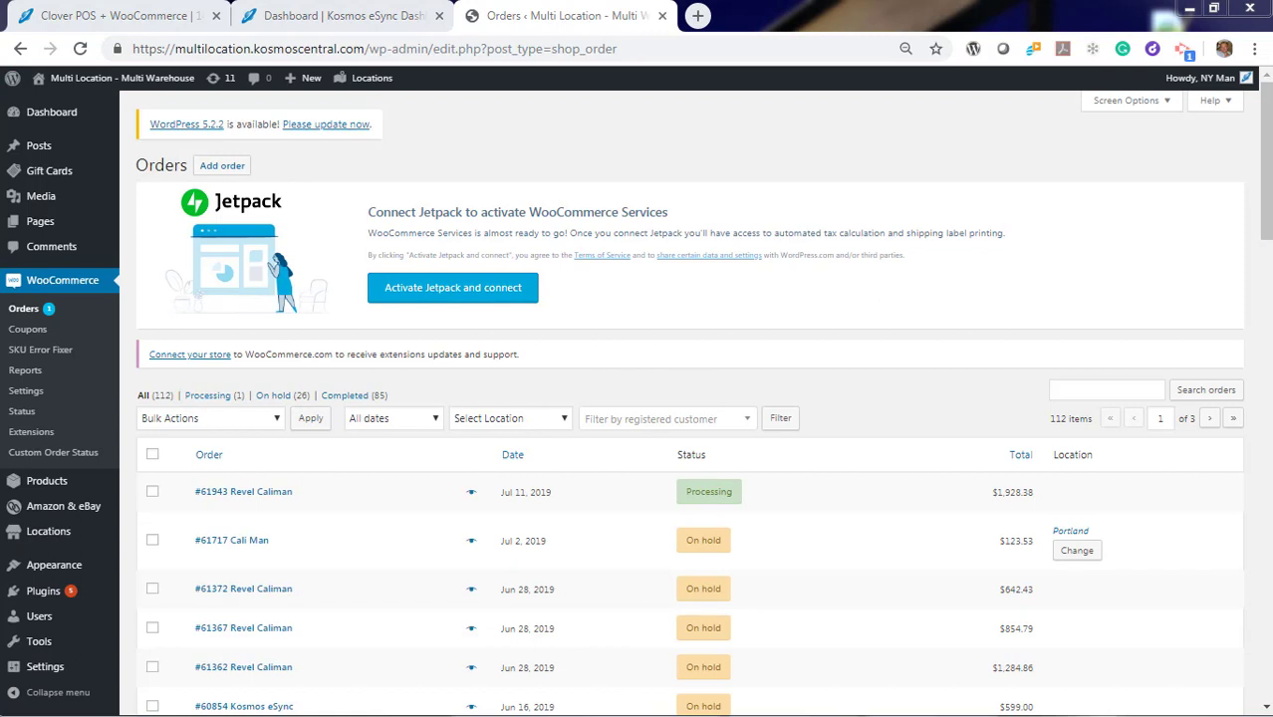
{"action": "left_click", "coordinate": [364, 22]}
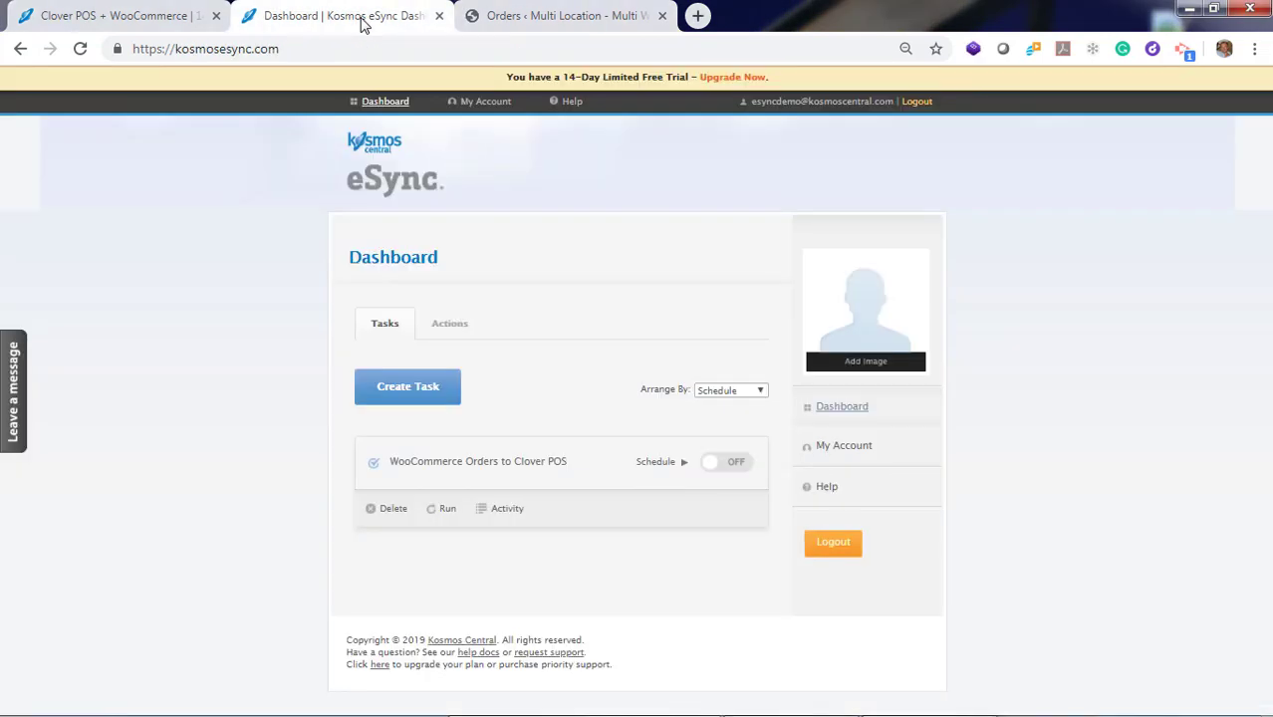
{"action": "left_click", "coordinate": [448, 511]}
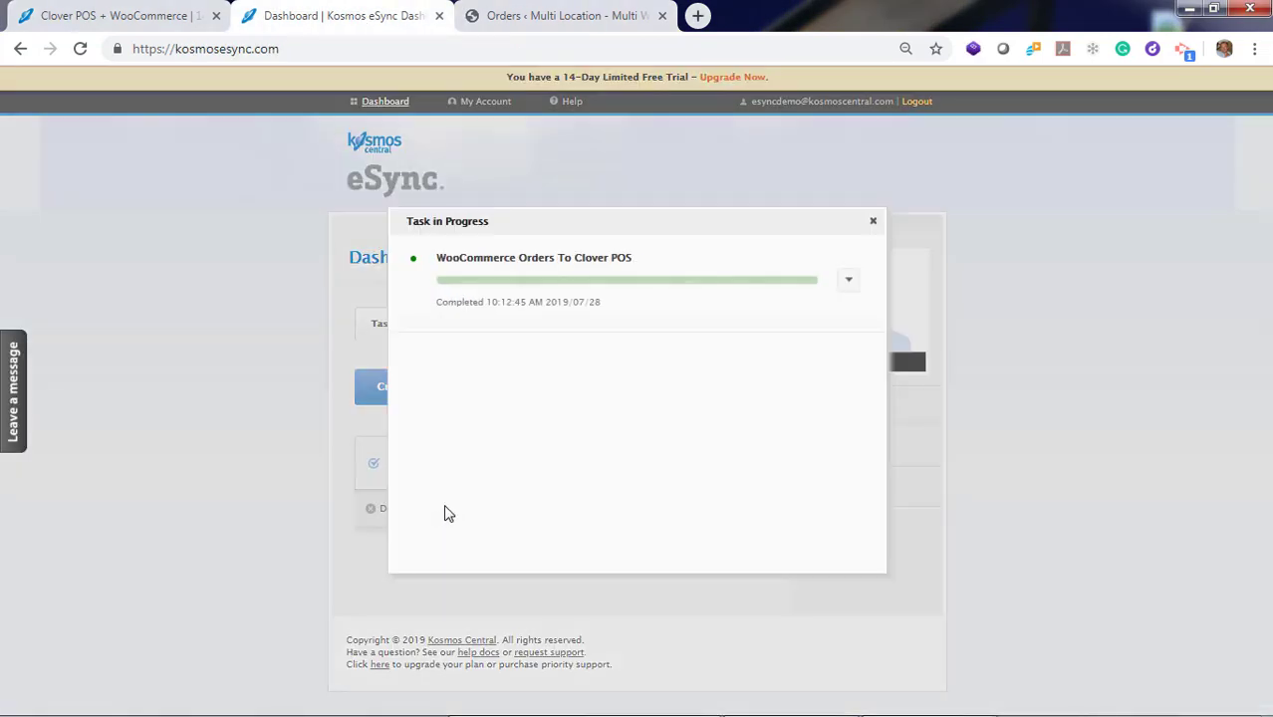
{"action": "left_click", "coordinate": [874, 228]}
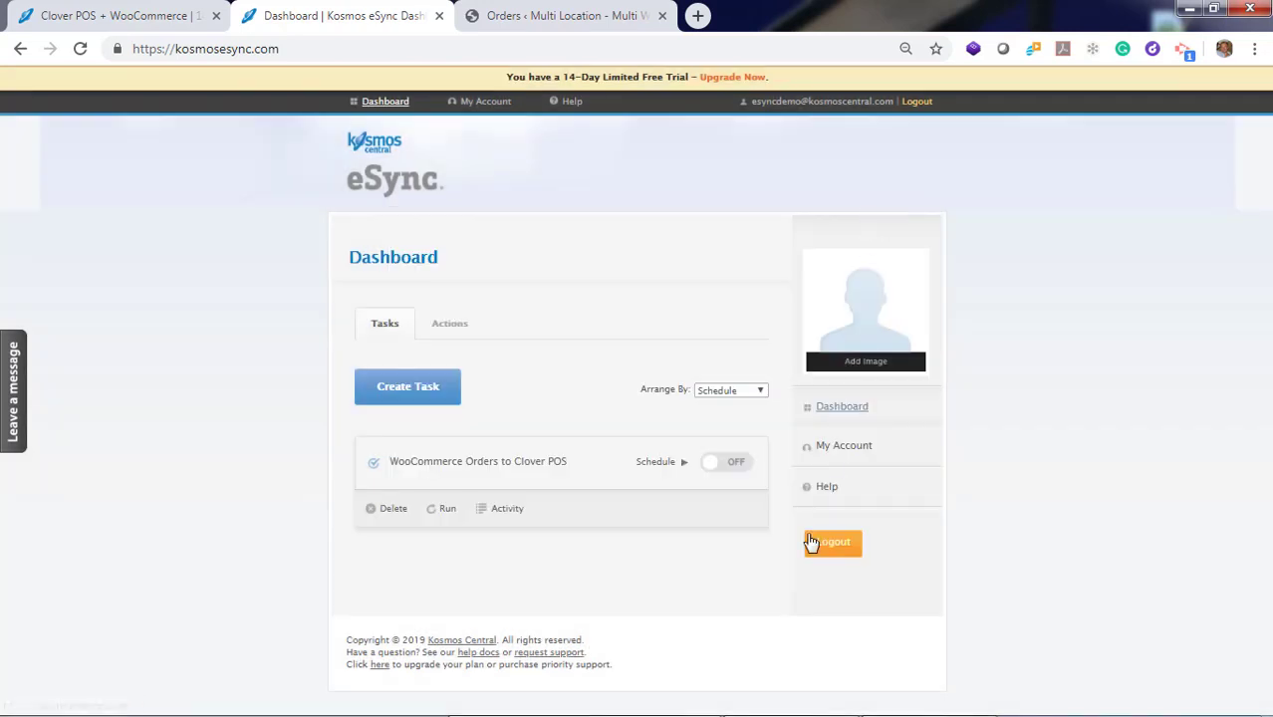
- Download the log file from the WooCommerce Orders to Clover POS task's activity log
{"action": "left_click", "coordinate": [506, 510]}
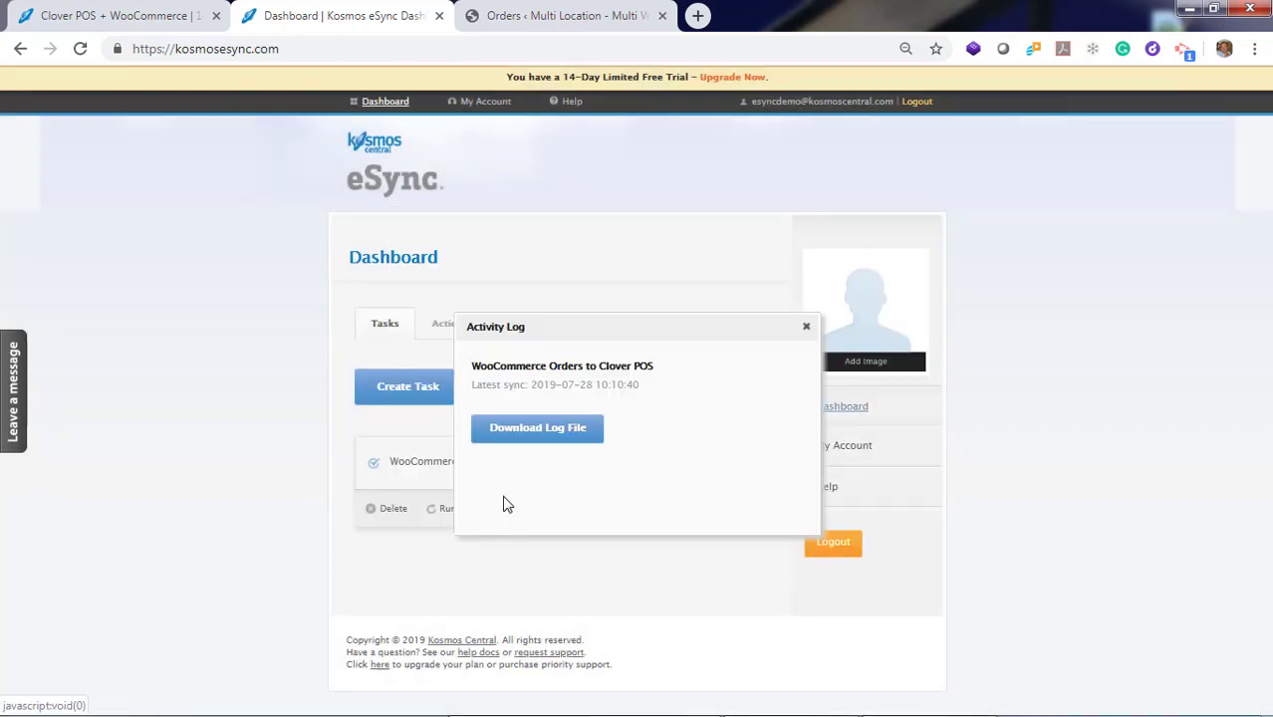
{"action": "left_click", "coordinate": [533, 433]}
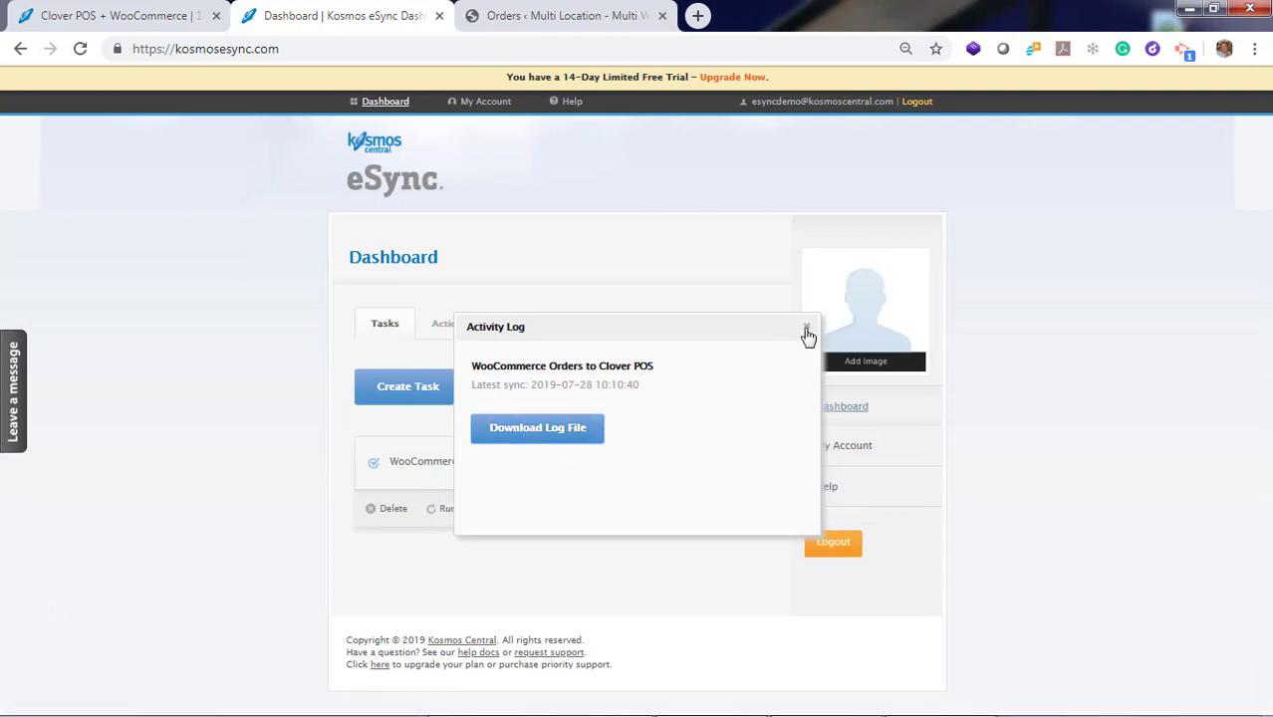
{"action": "left_click", "coordinate": [808, 331]}
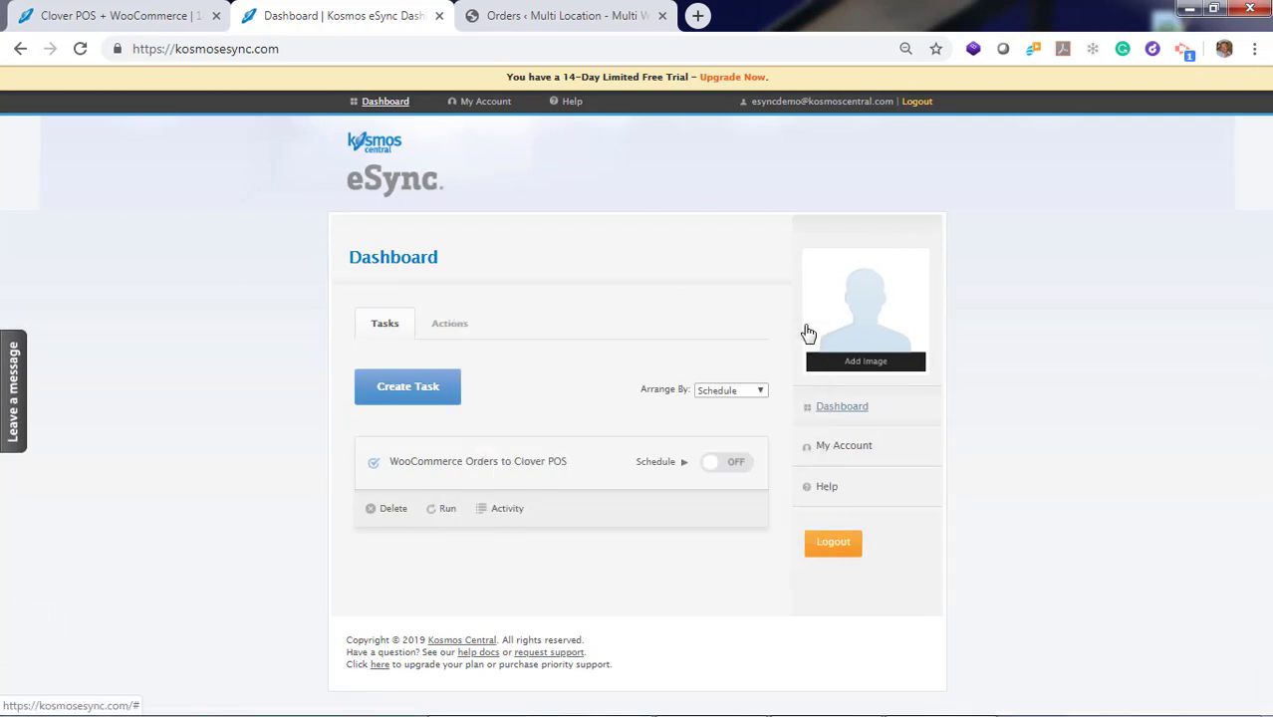
- Open the eSync help site and its support ticket form
{"action": "left_click", "coordinate": [826, 488]}
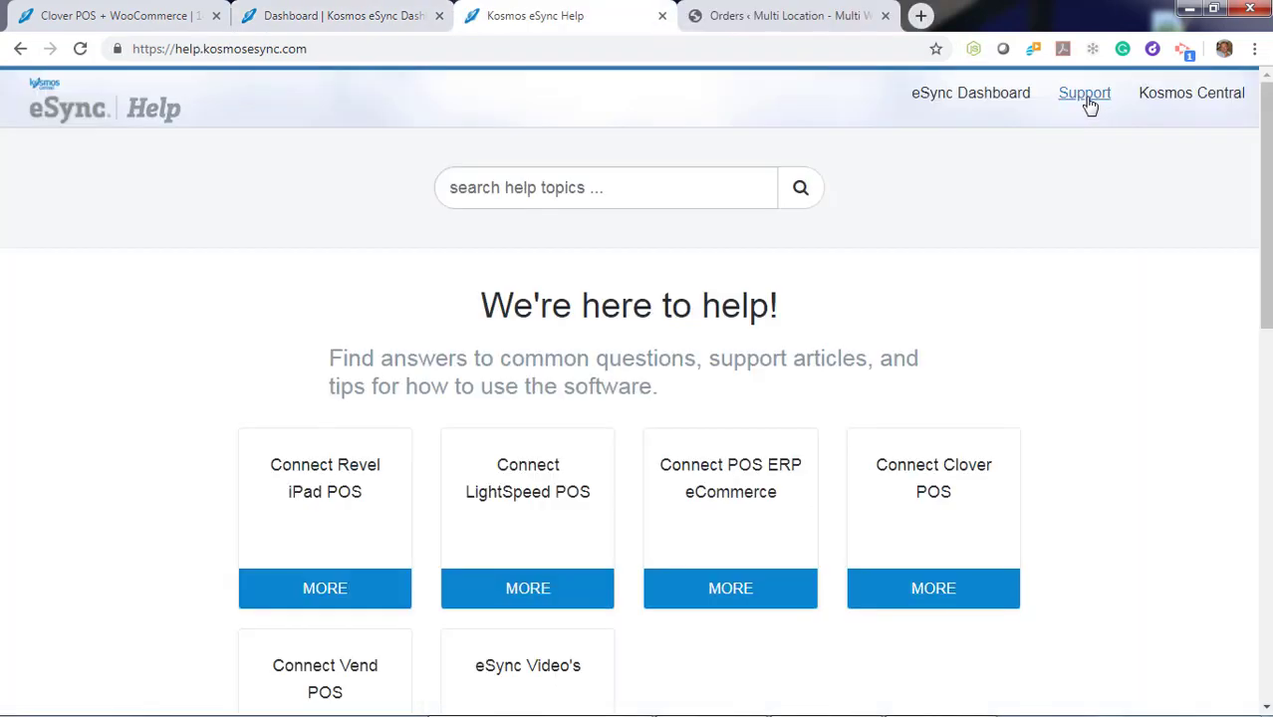
{"action": "left_click", "coordinate": [1082, 103]}
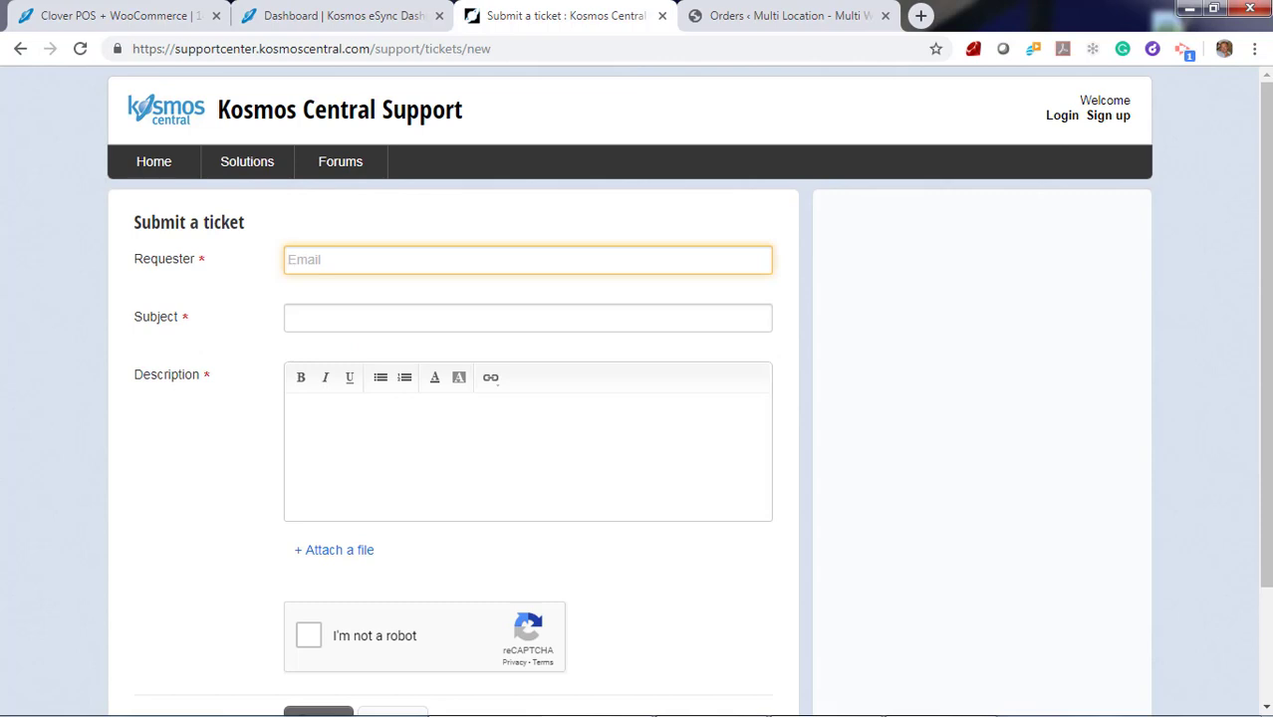
- Go to the Clover web dashboard, switch the location to Main Warehouse and view its orders for today
{"action": "left_click", "coordinate": [537, 47]}
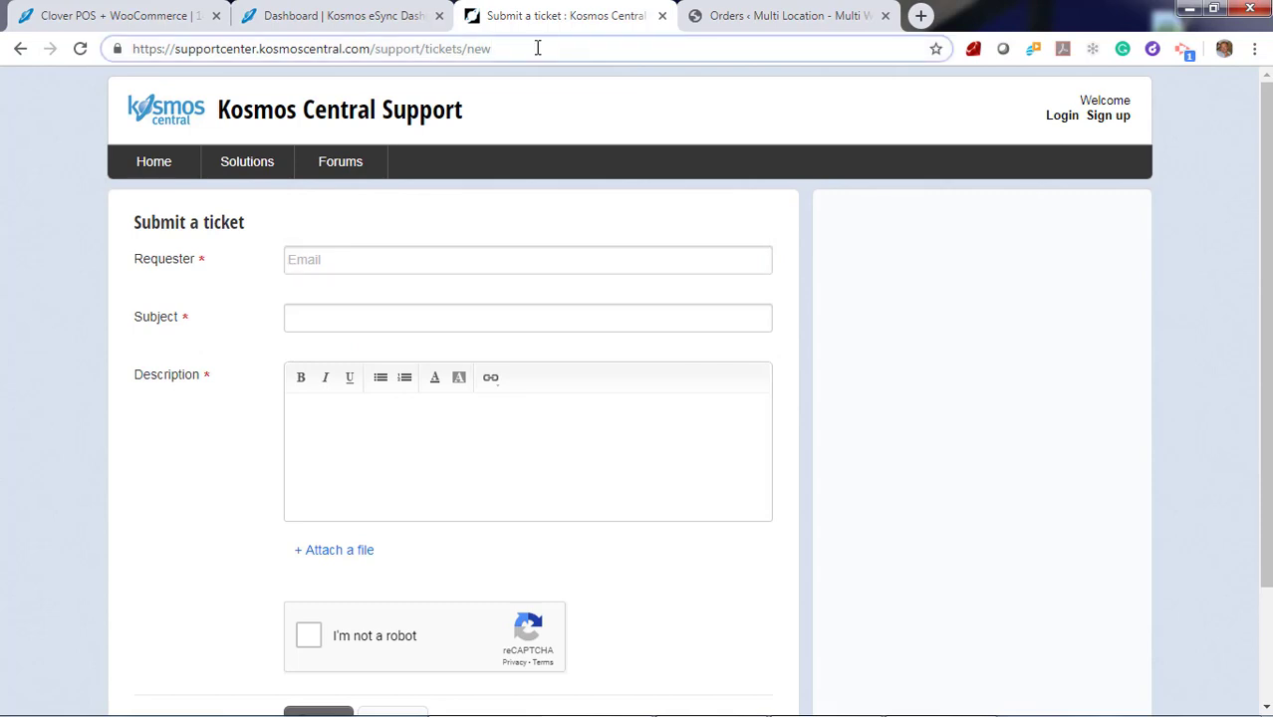
{"action": "type", "text": "clo"}
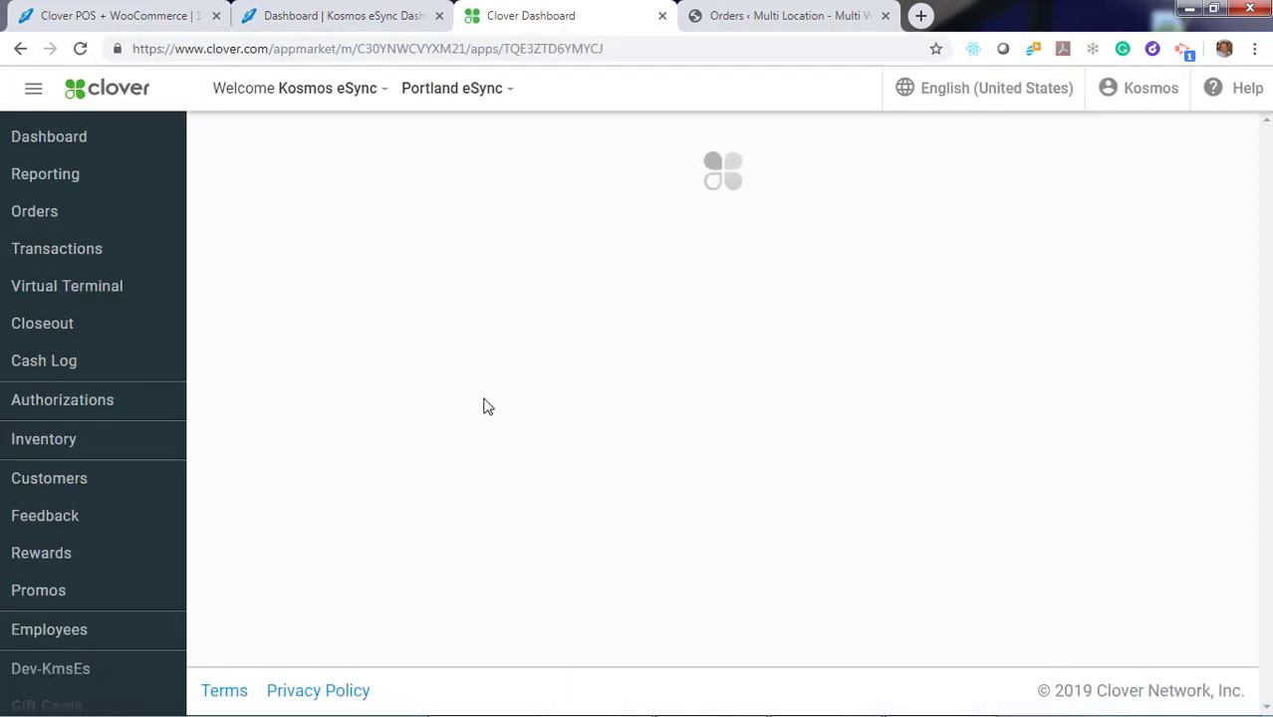
{"action": "left_click", "coordinate": [508, 96]}
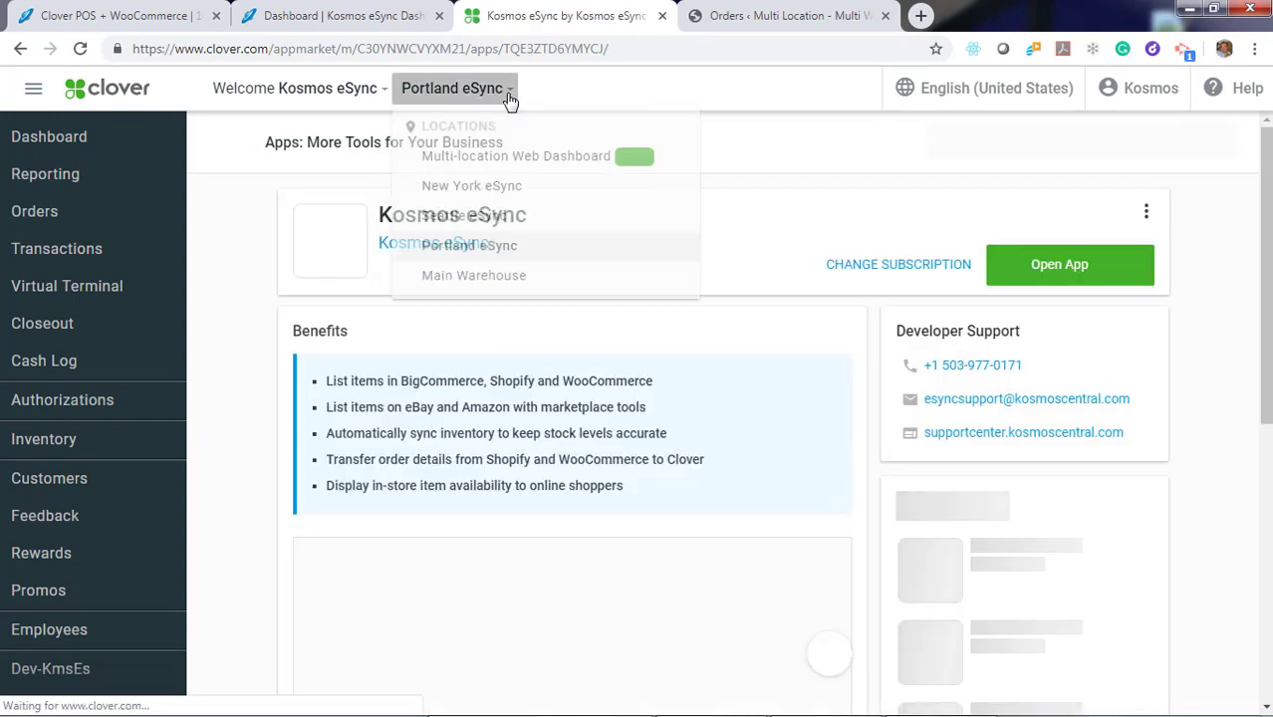
{"action": "left_click", "coordinate": [493, 277]}
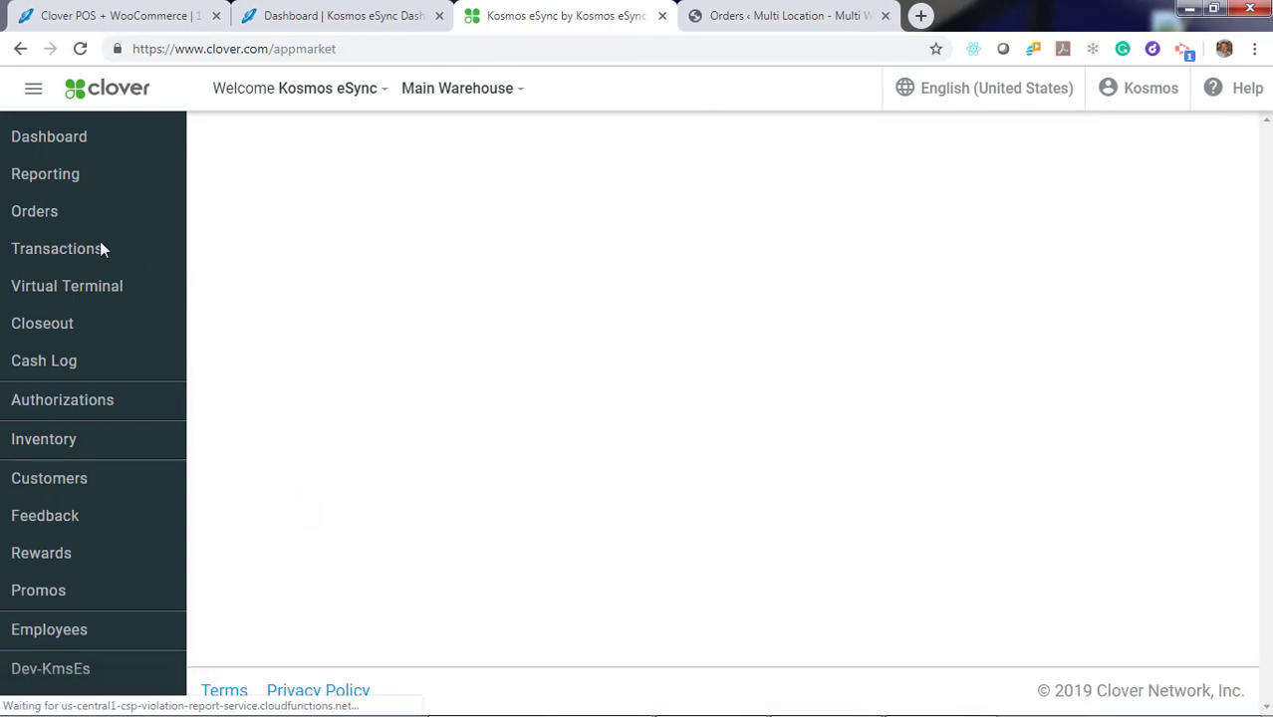
{"action": "left_click", "coordinate": [37, 213]}
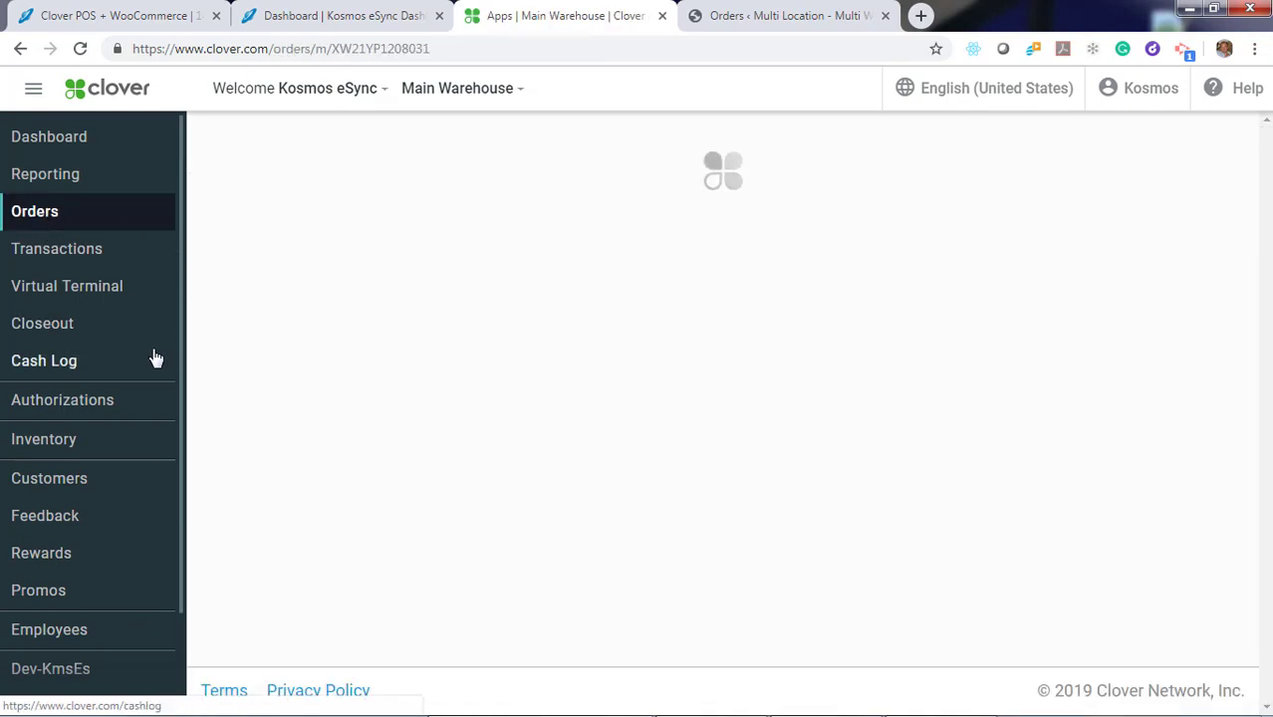
{"action": "scroll", "coordinate": [250, 406], "scroll_direction": "down", "scroll_amount": 3}
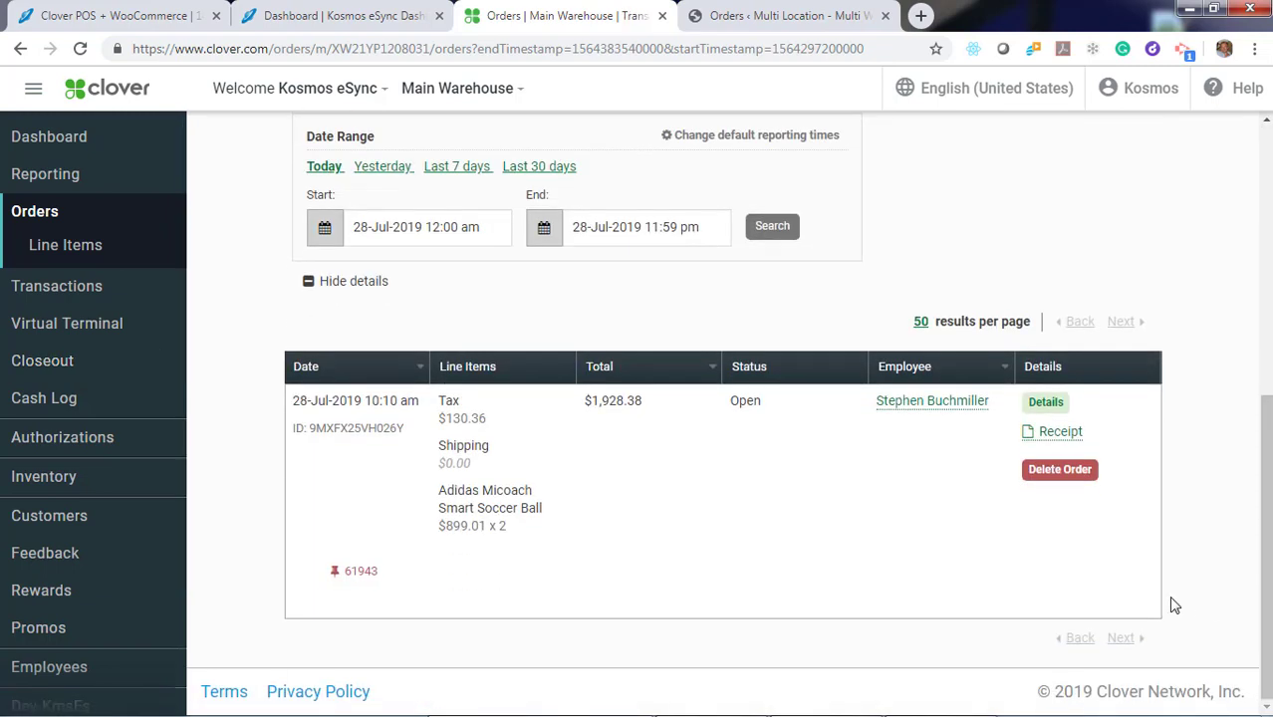
- Check the status of the newest WooCommerce order, open that order, and open the details of the matching order in Clover
{"action": "left_click", "coordinate": [732, 18]}
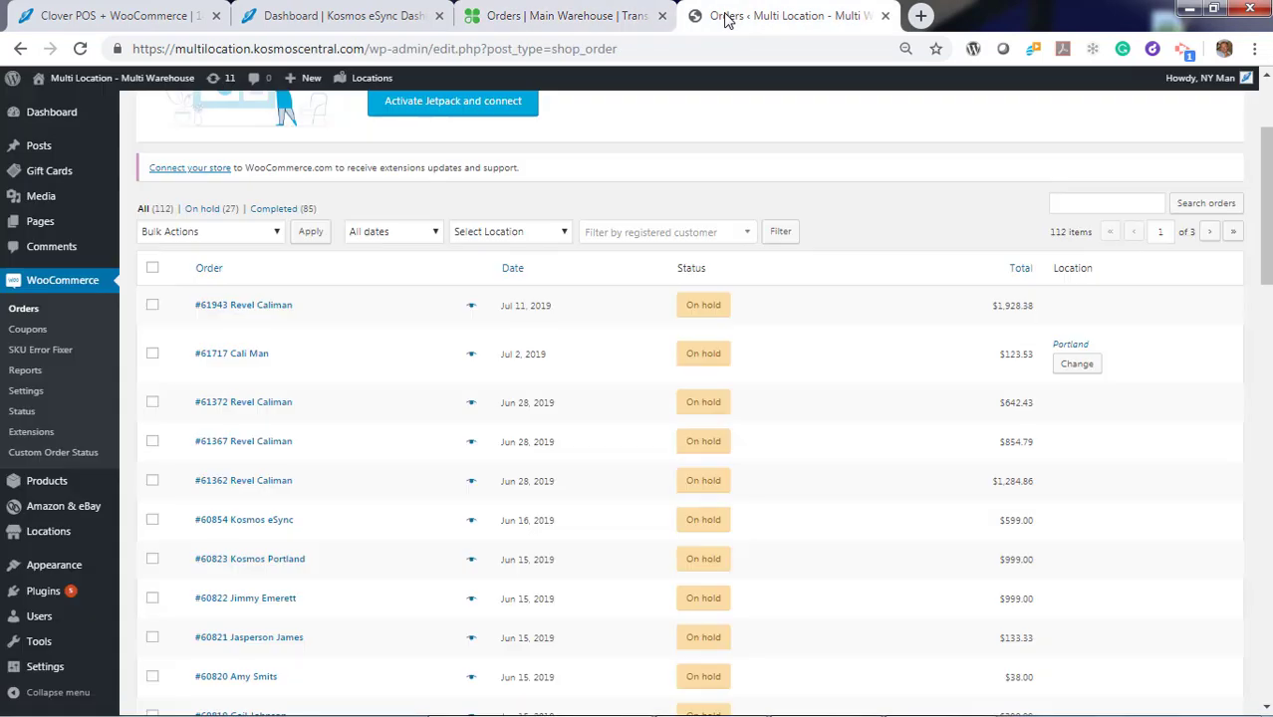
{"action": "left_click", "coordinate": [213, 313]}
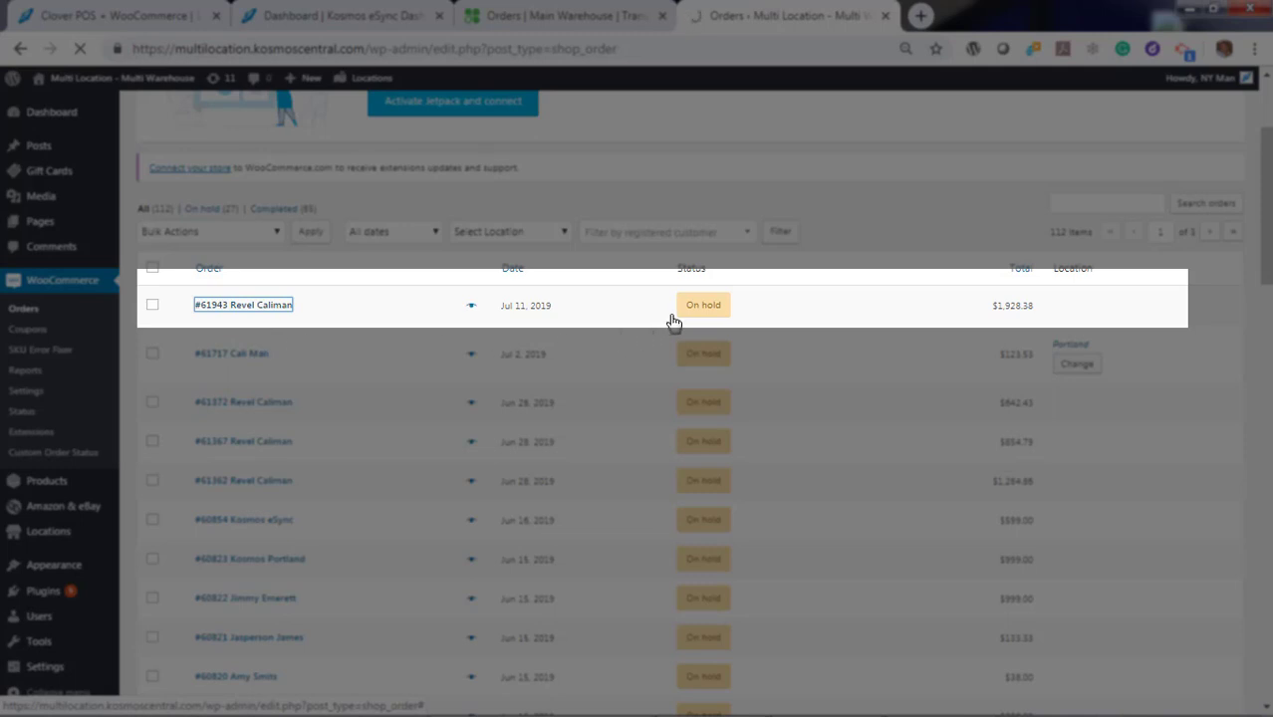
{"action": "left_click", "coordinate": [557, 16]}
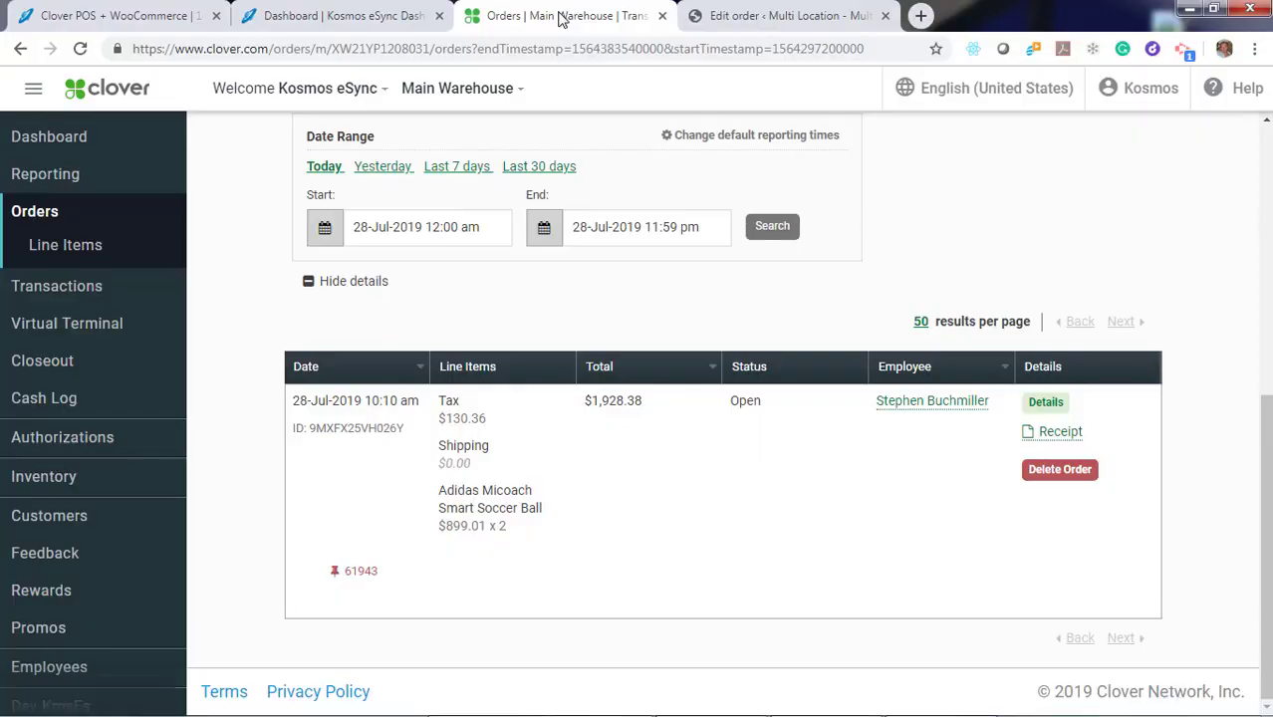
{"action": "left_click", "coordinate": [1048, 405]}
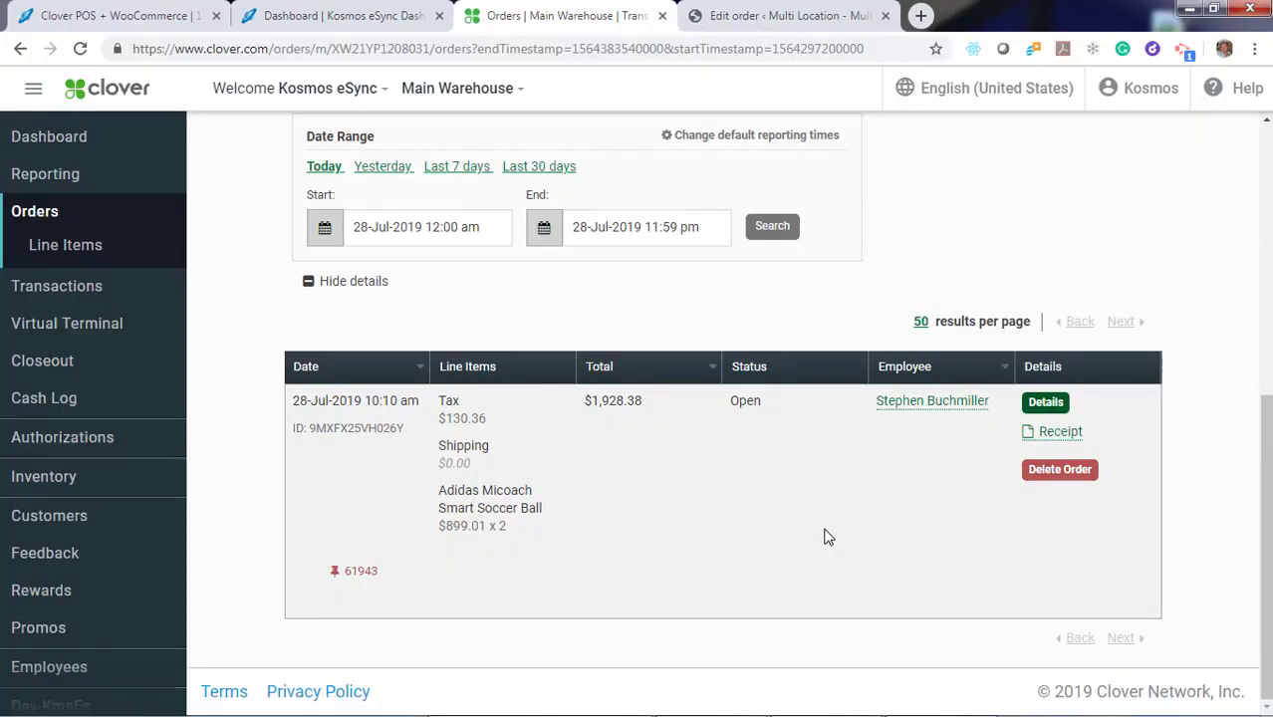